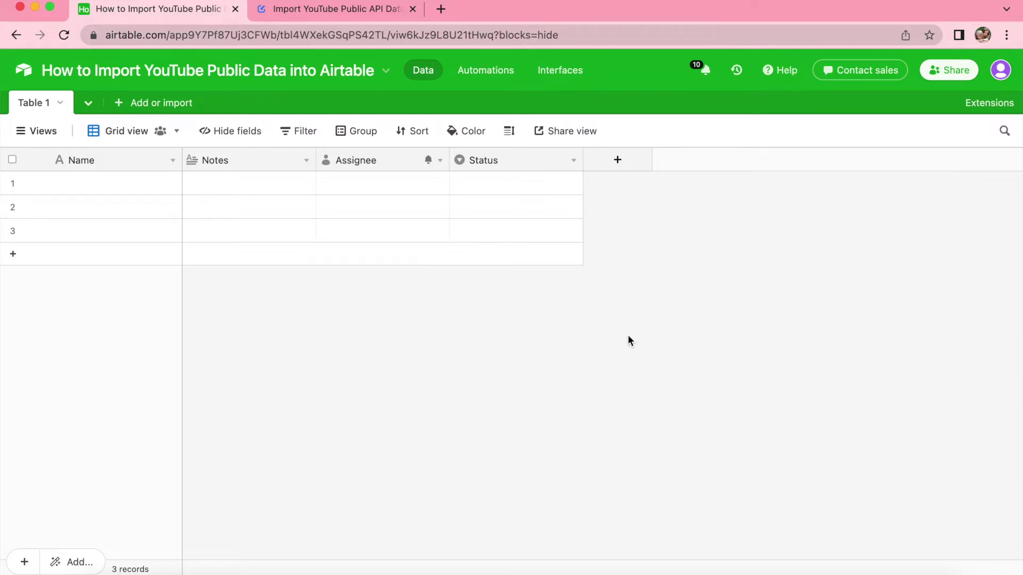
Step: Add the Data Fetcher extension to the base and create its account by continuing with Google
click(1000, 105)
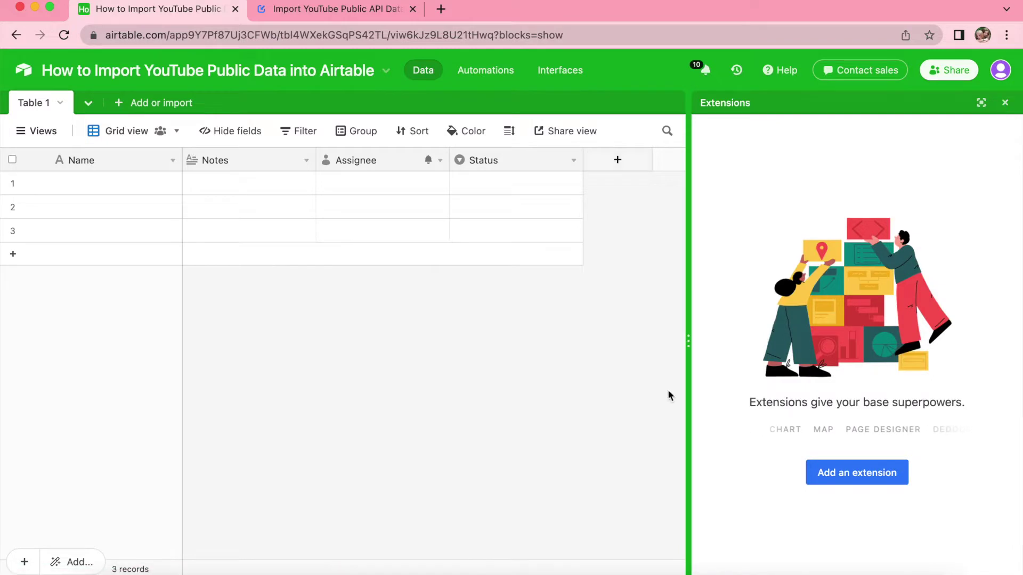
click(843, 474)
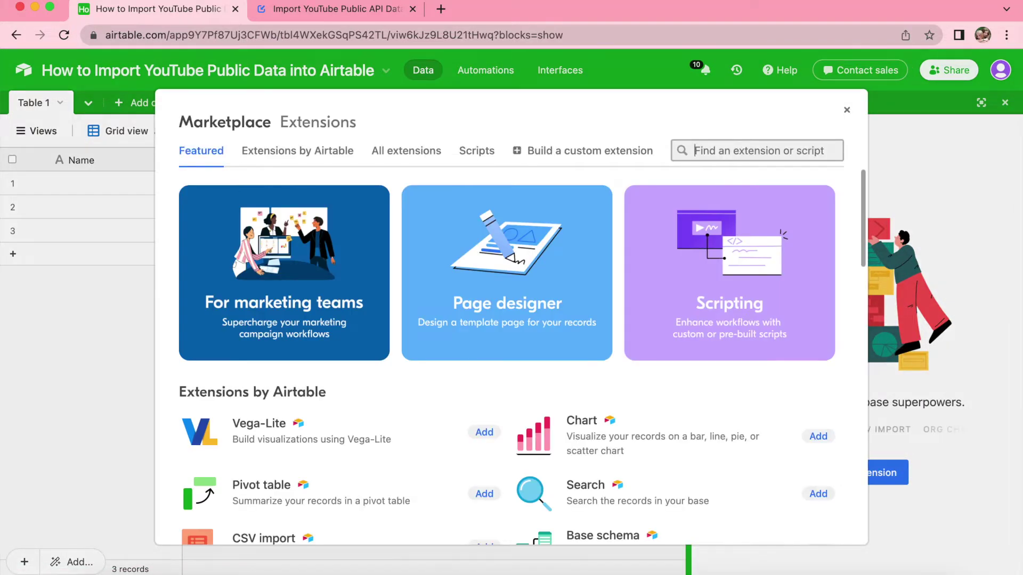
text(data)
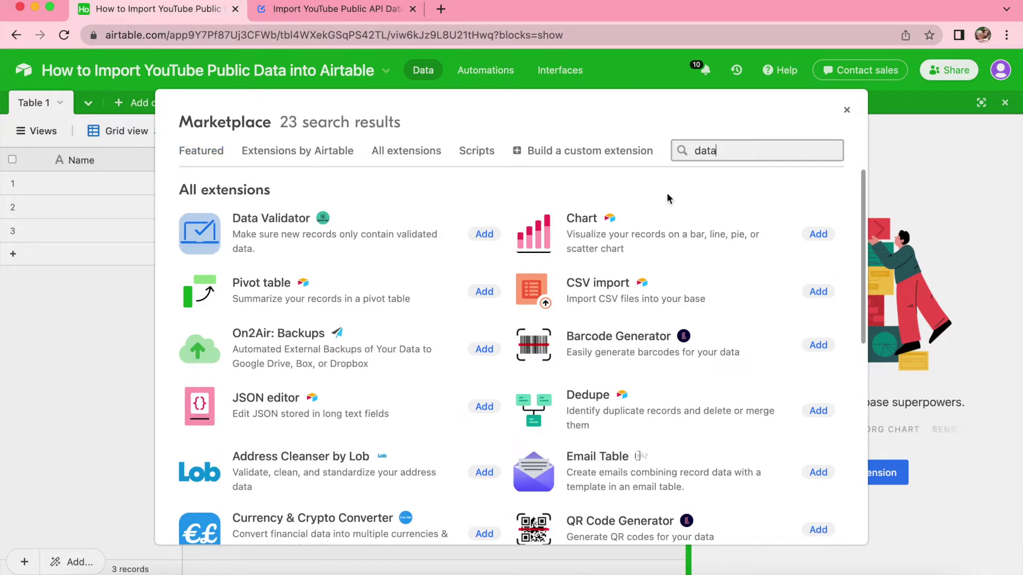
text( fet)
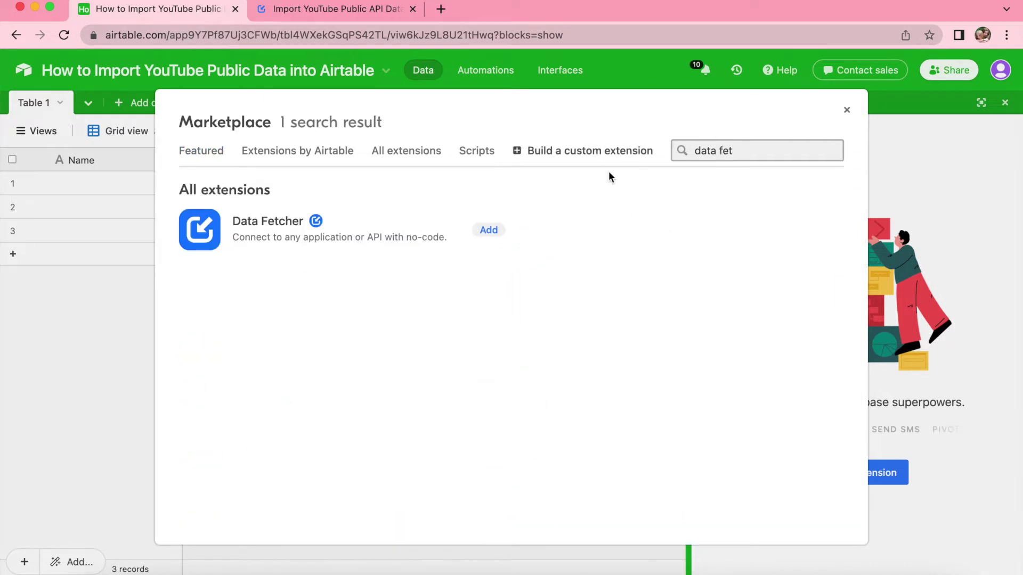
click(489, 232)
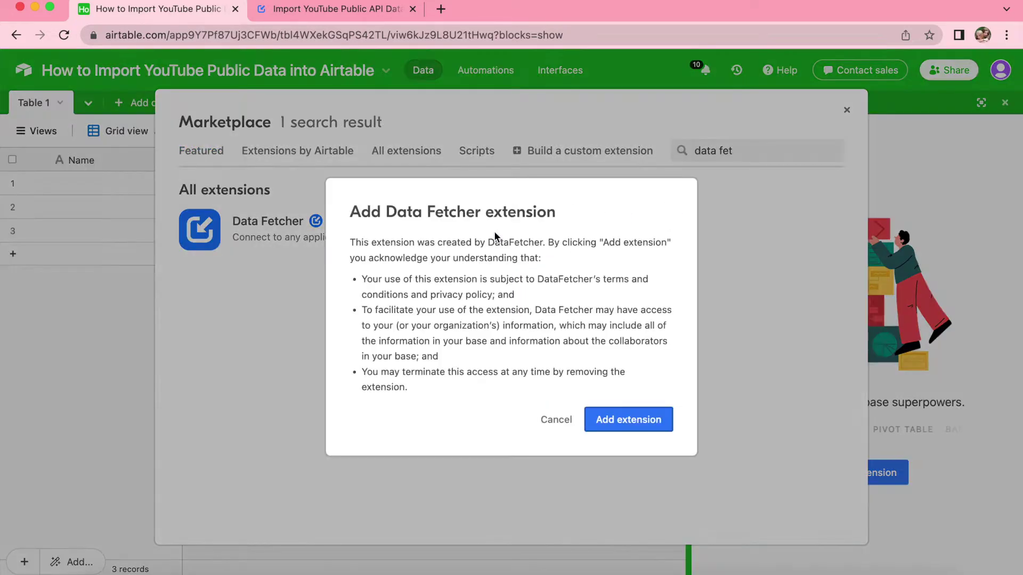
click(629, 421)
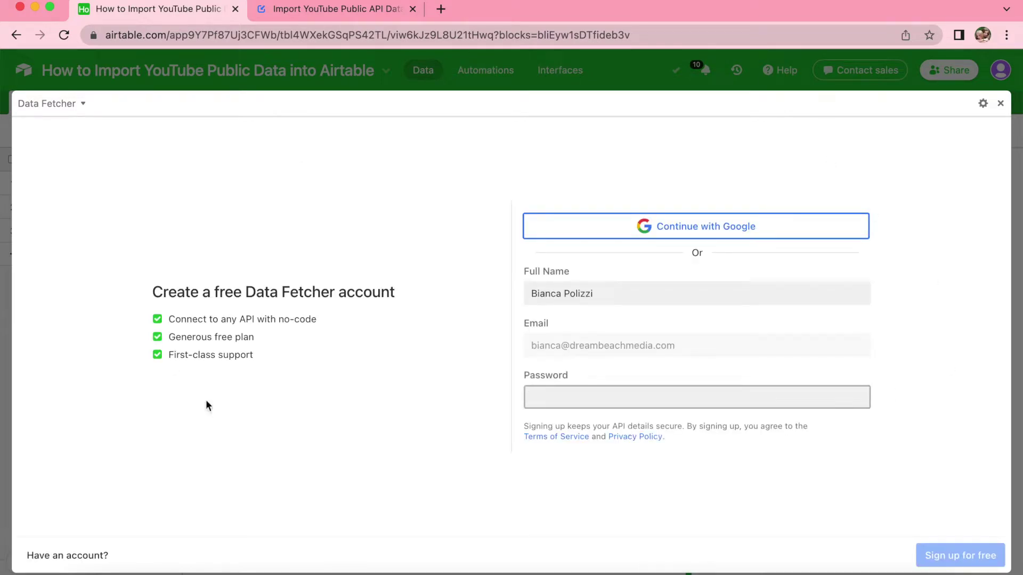
click(689, 228)
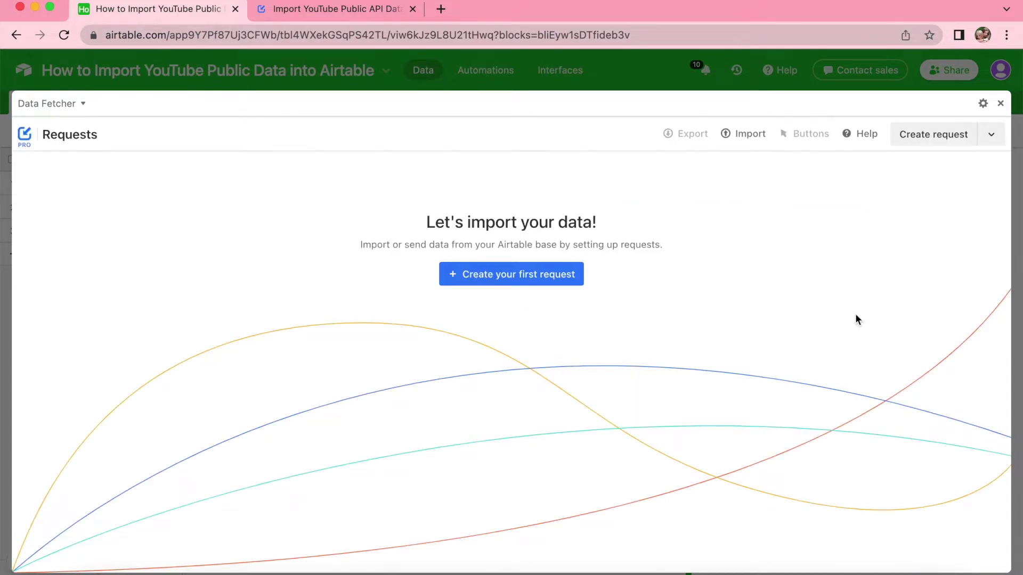
Step: Create the first request, name it "Fetch channels" and set its application to YouTube Public Data
click(520, 282)
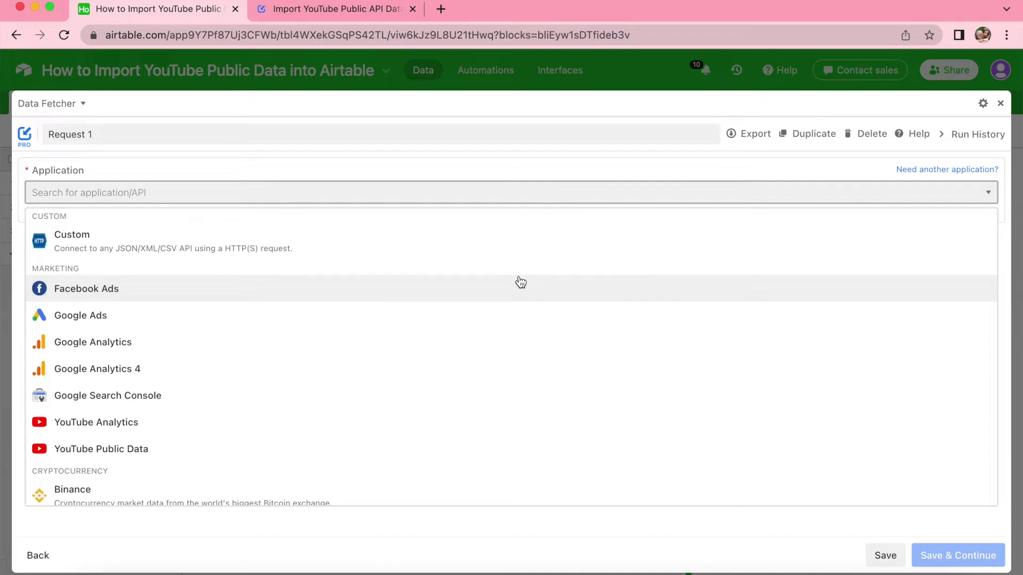
click(95, 134)
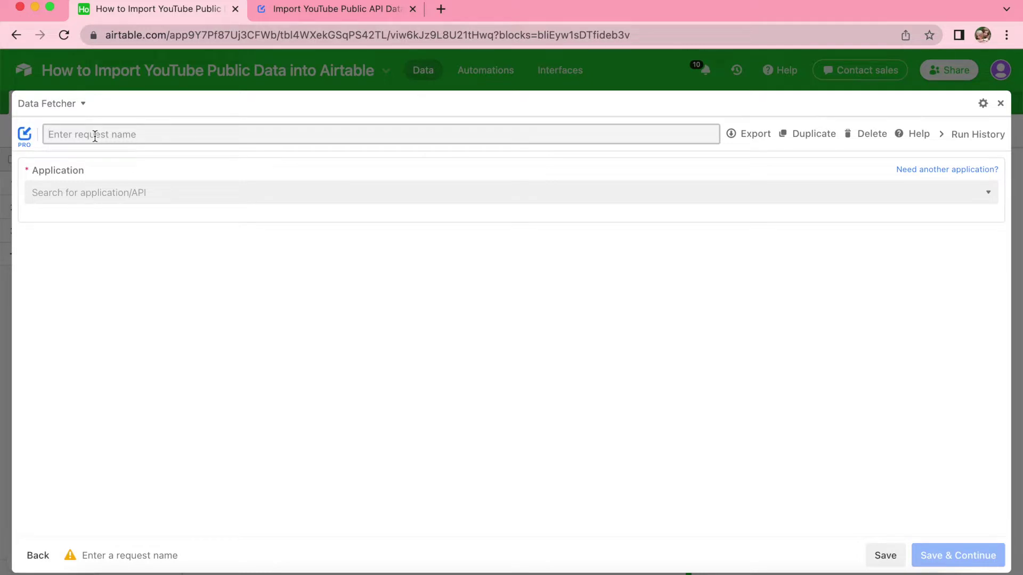
click(95, 136)
text(F)
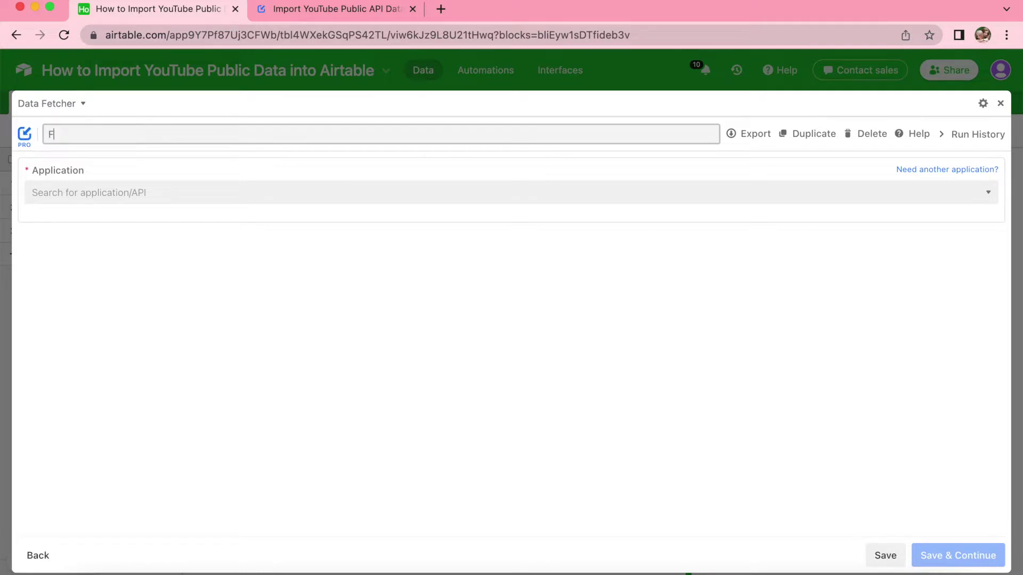
text(etch channels)
click(187, 194)
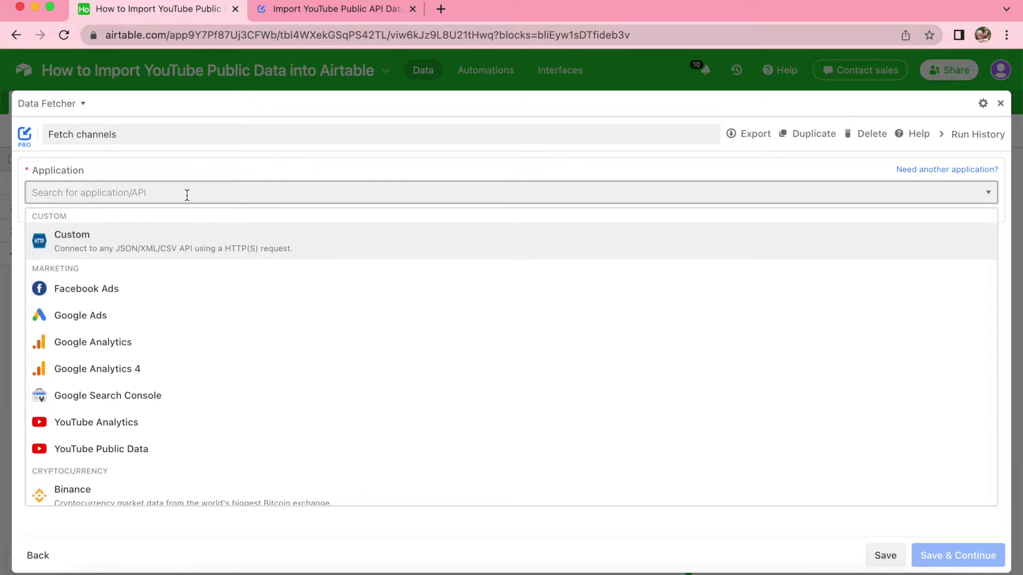
text(youtub)
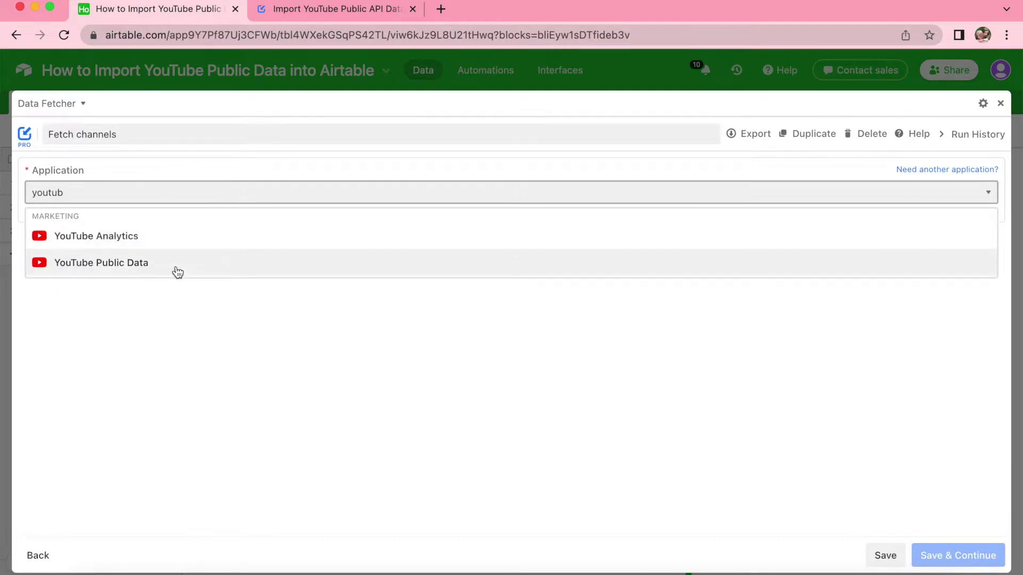
click(173, 266)
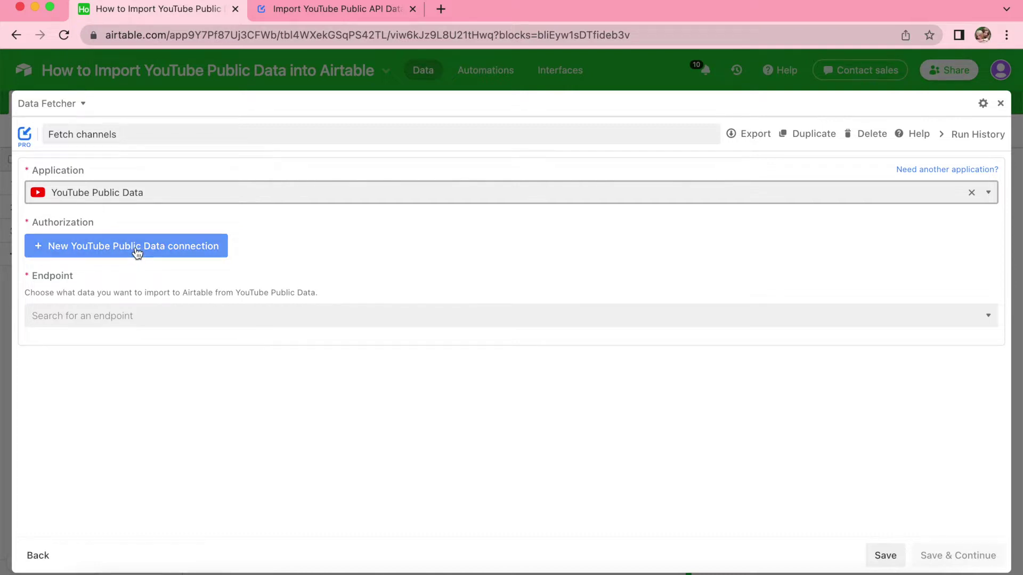
Step: Authorize a new YouTube Public Data connection, allowing Data Fetcher to view the YouTube account
click(89, 252)
click(94, 253)
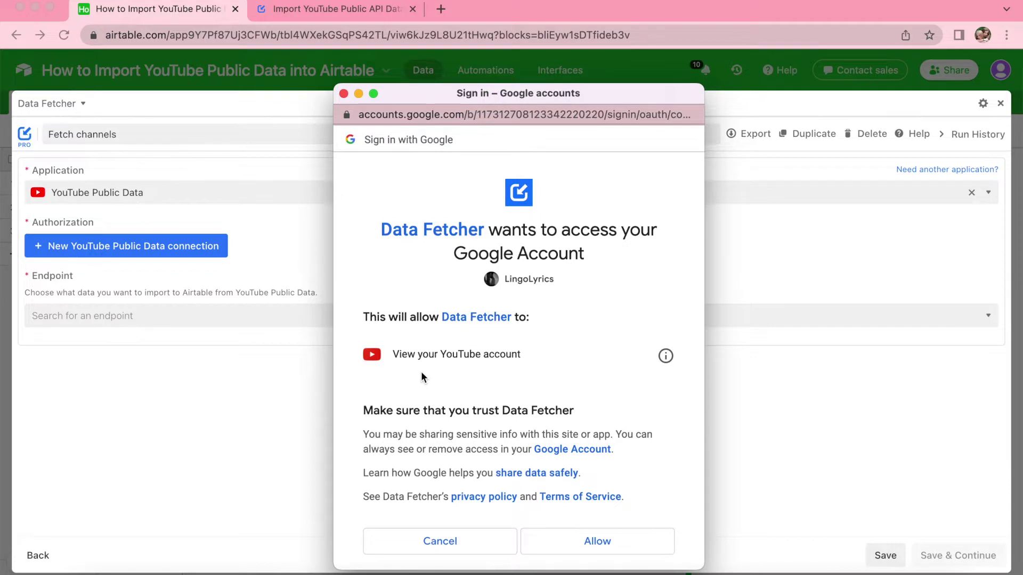
scroll(421, 371, down, 3)
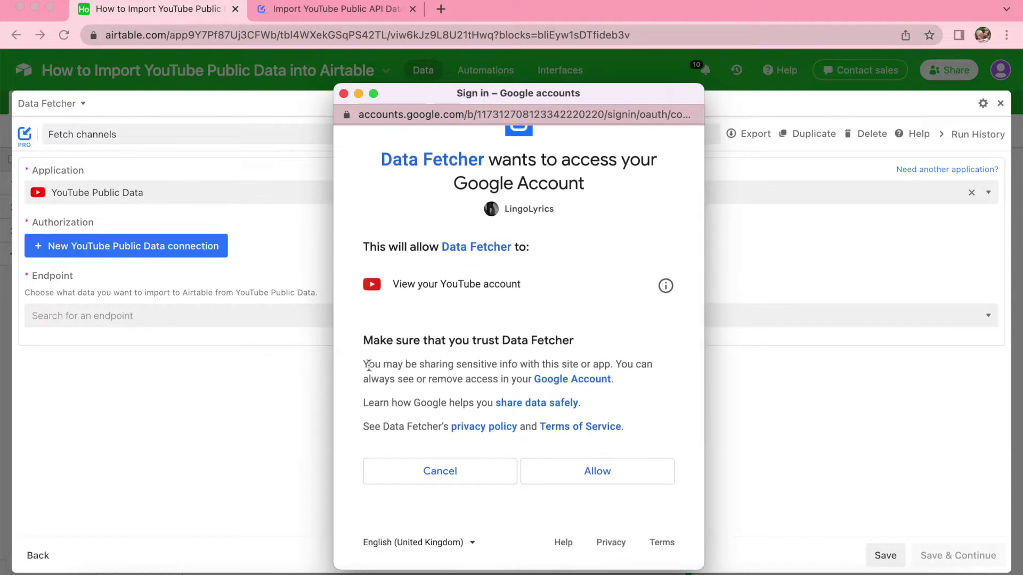
click(589, 472)
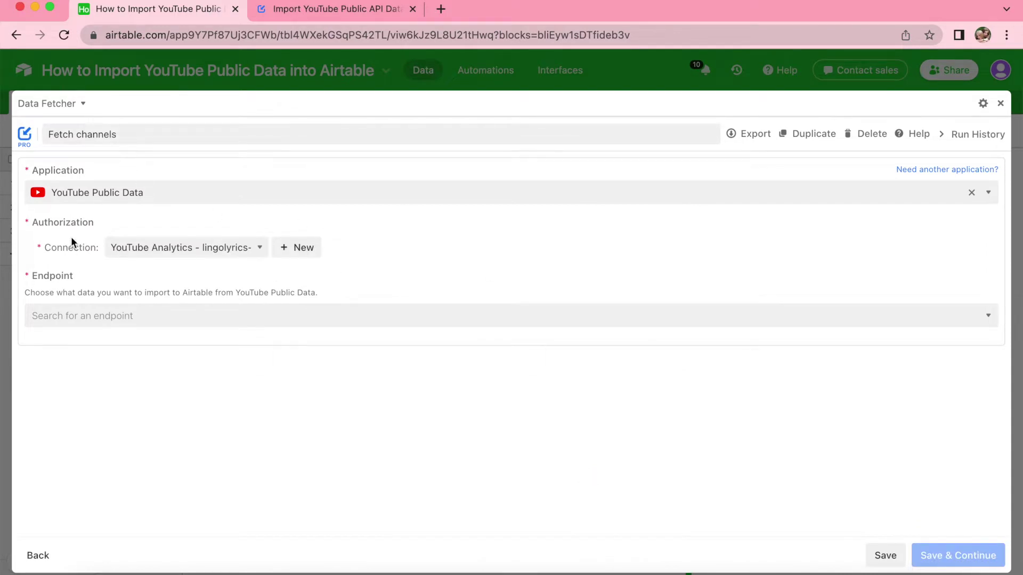
Step: Set the request's endpoint to Search for channels and save it to continue to the request options
click(145, 320)
text(search for)
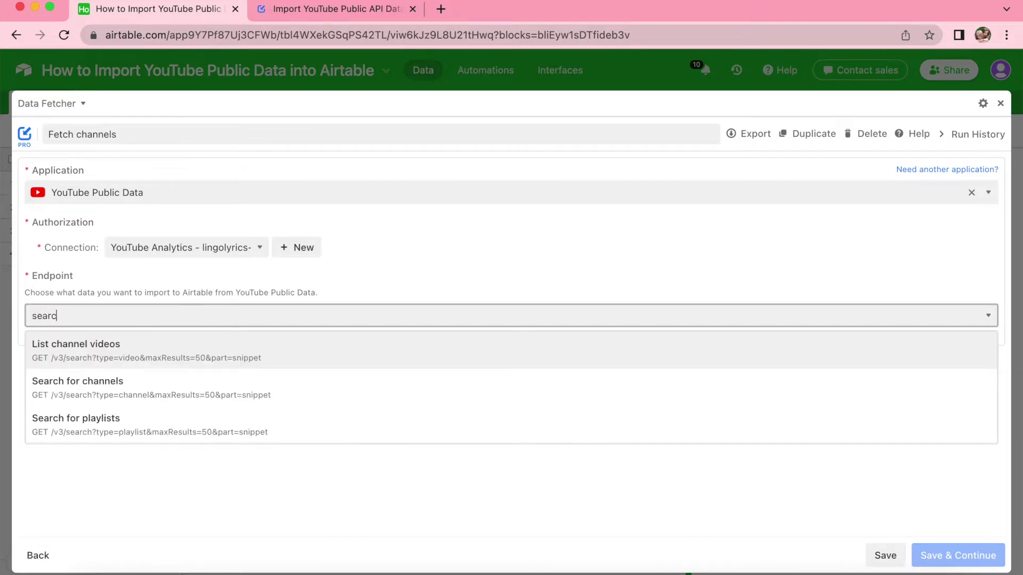
click(137, 350)
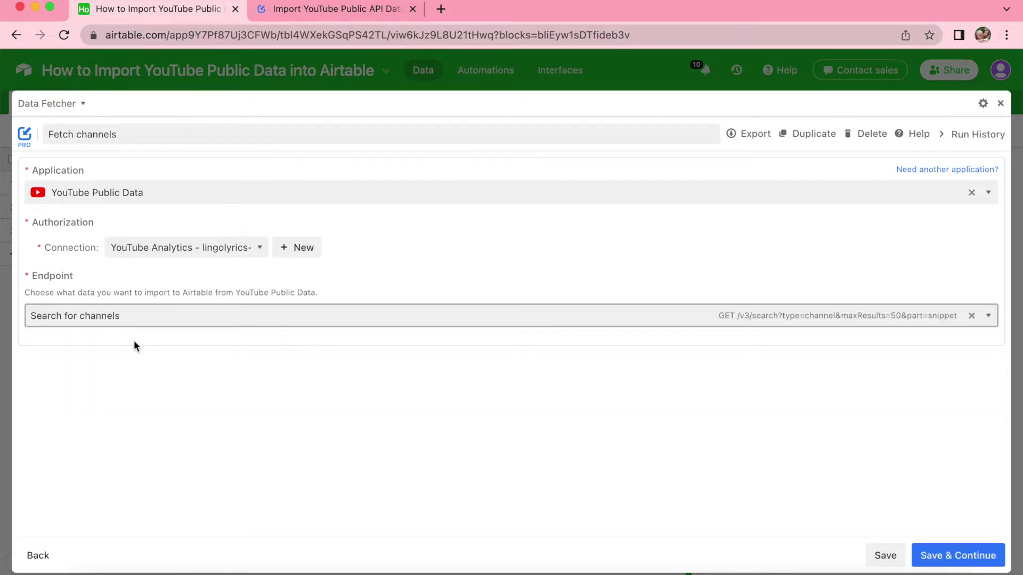
click(946, 556)
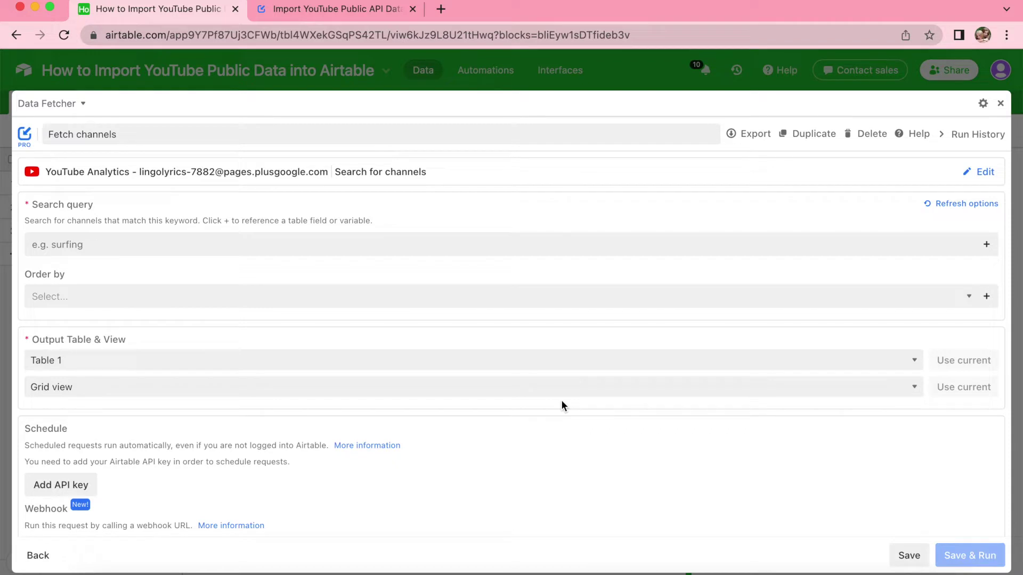
Step: Set the channel search query to "automation" and order the results by Relevance
click(271, 246)
text(automat)
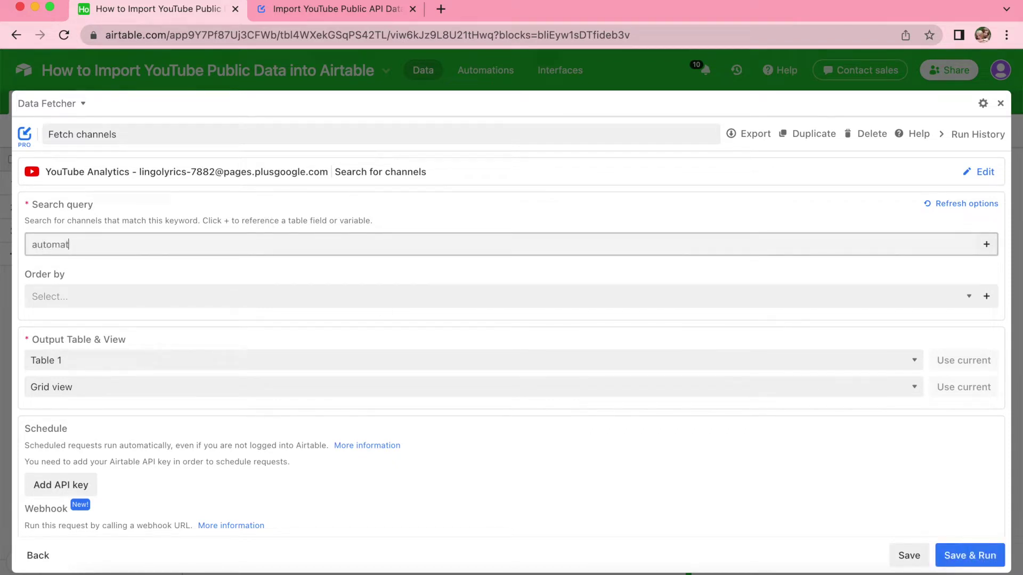
text(ion)
click(251, 296)
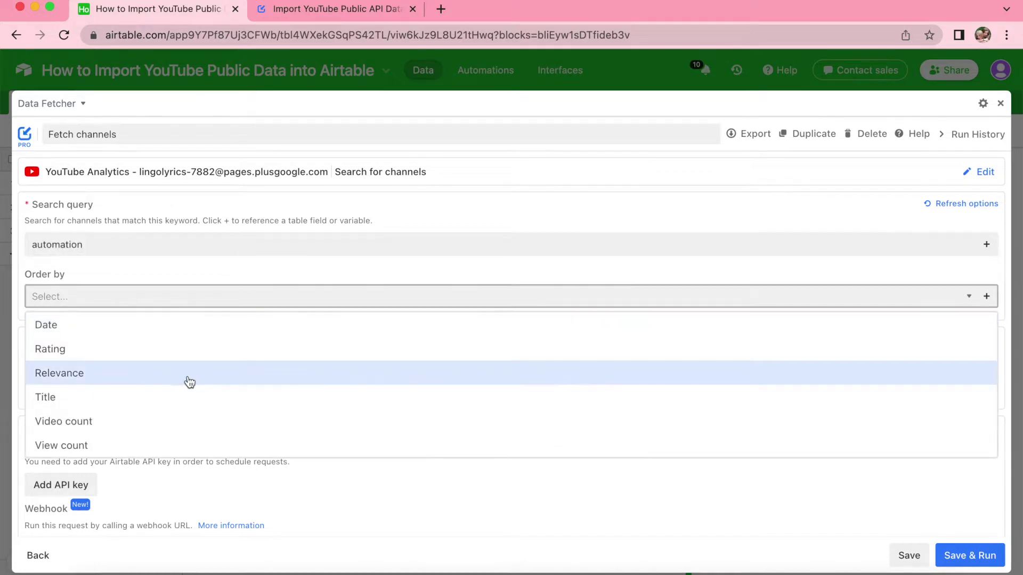
click(189, 374)
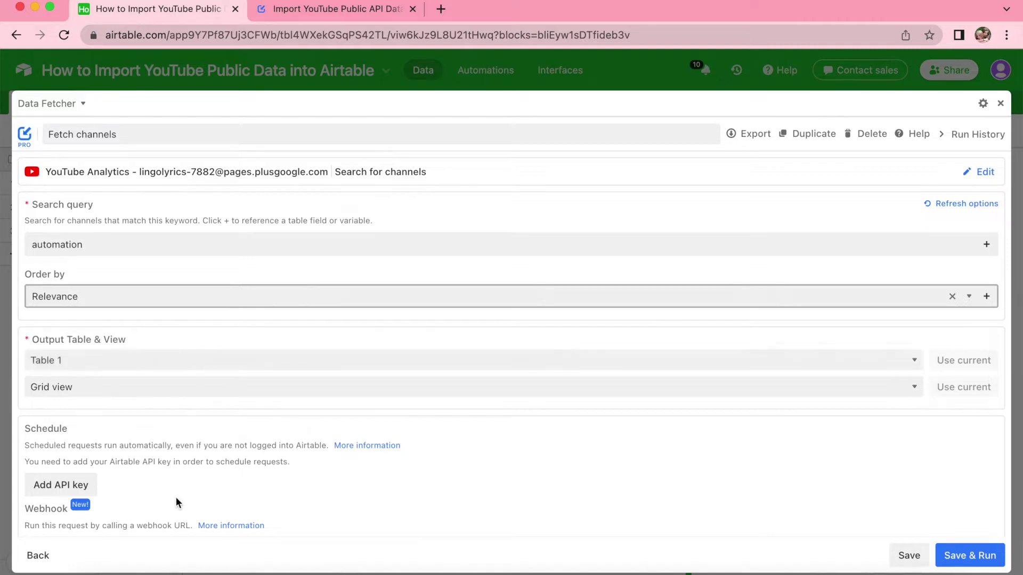
Step: Turn off fetching all pages in the advanced settings, leaving 1 page, and save and run the request, accepting the output table update
scroll(176, 497, down, 3)
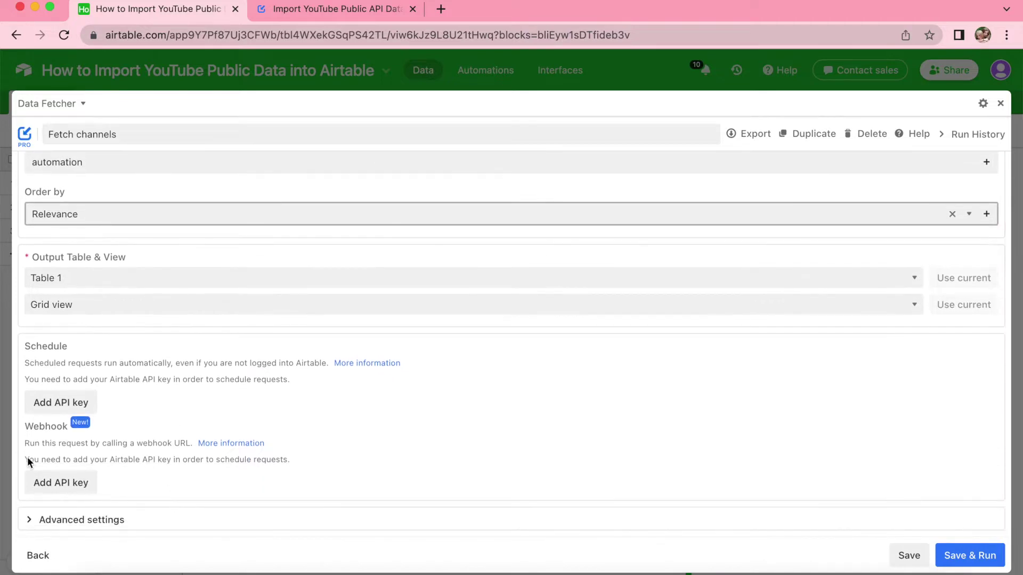
click(65, 520)
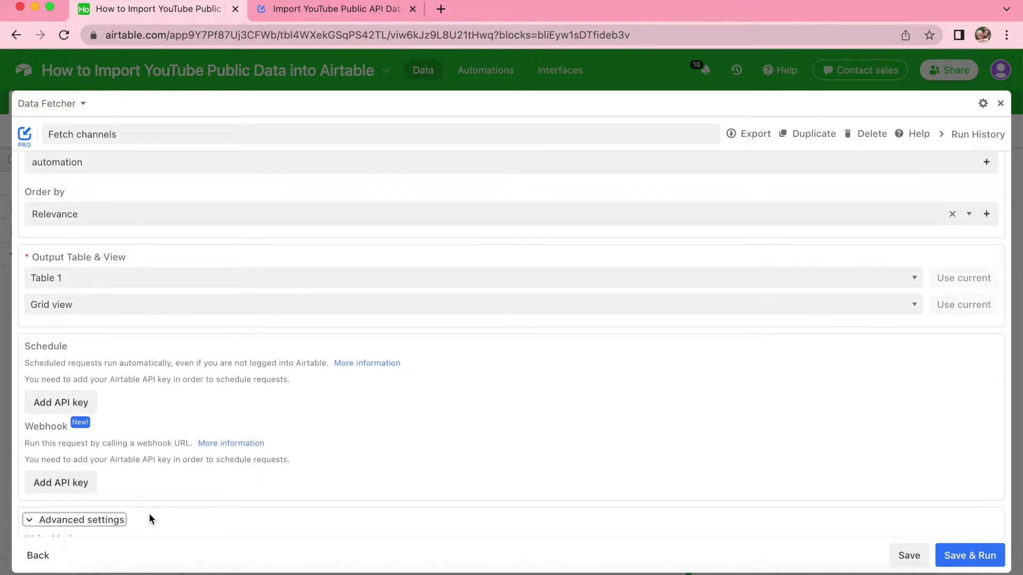
scroll(149, 517, down, 5)
scroll(148, 513, down, 4)
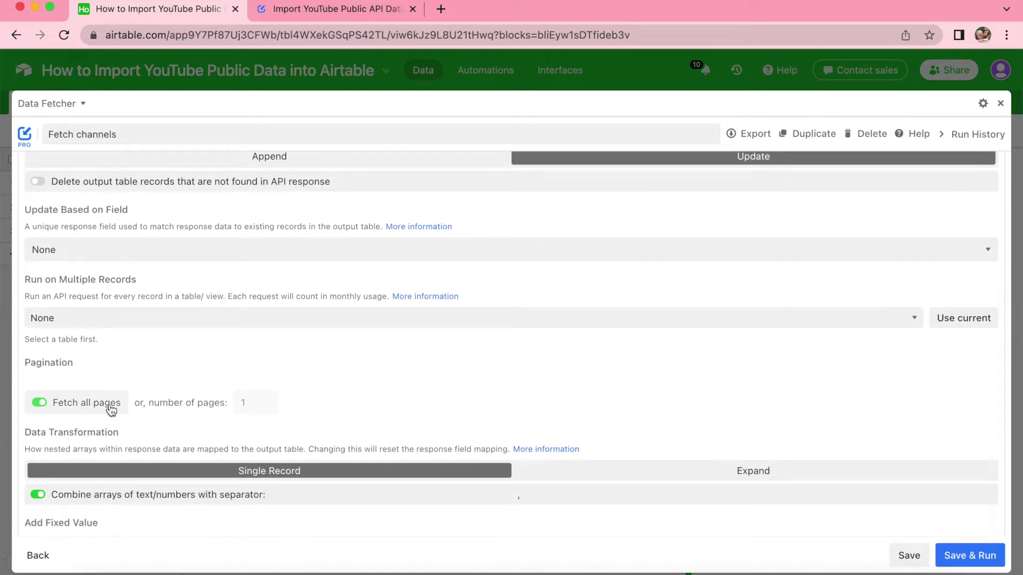
click(39, 403)
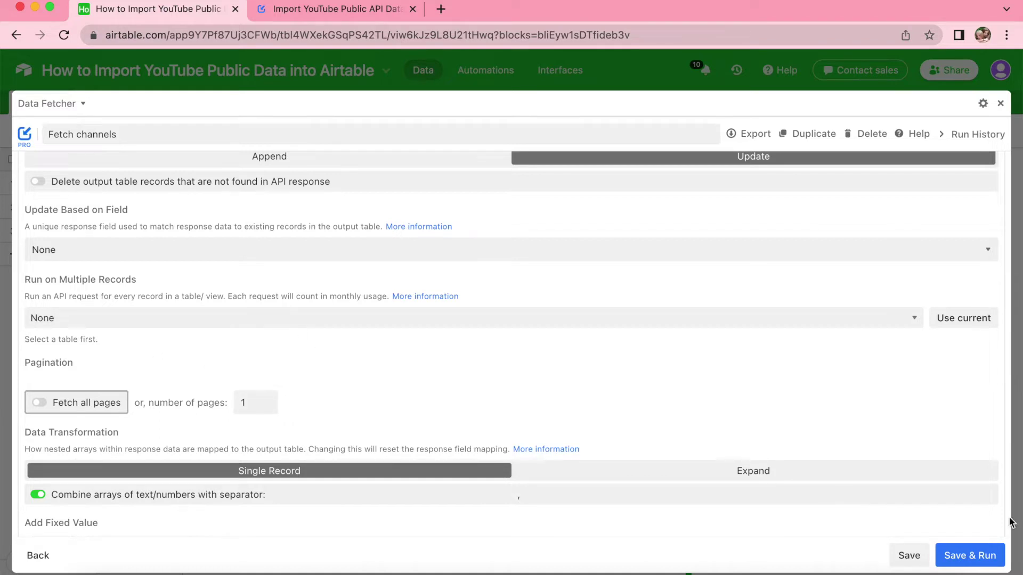
click(979, 556)
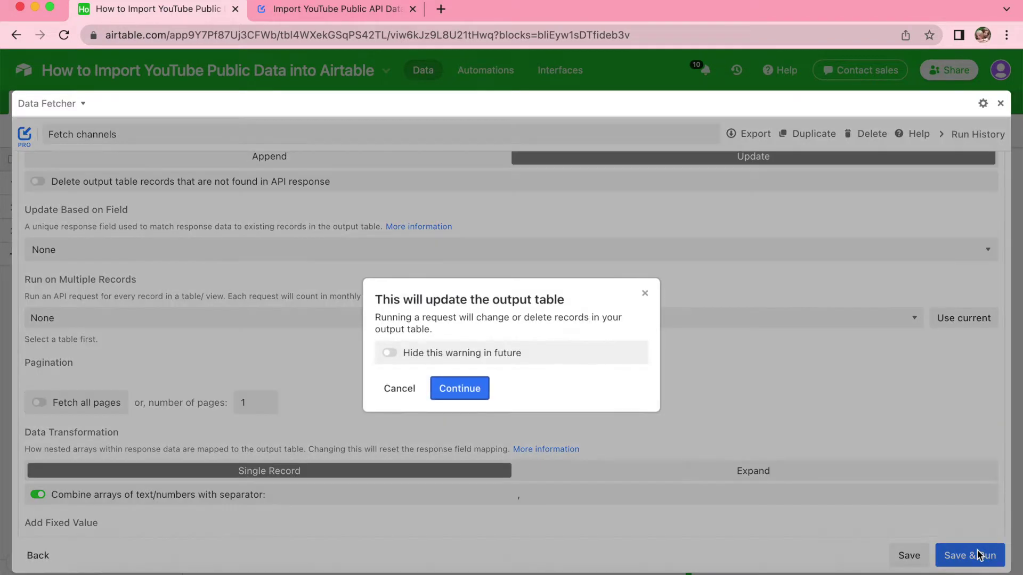
click(460, 391)
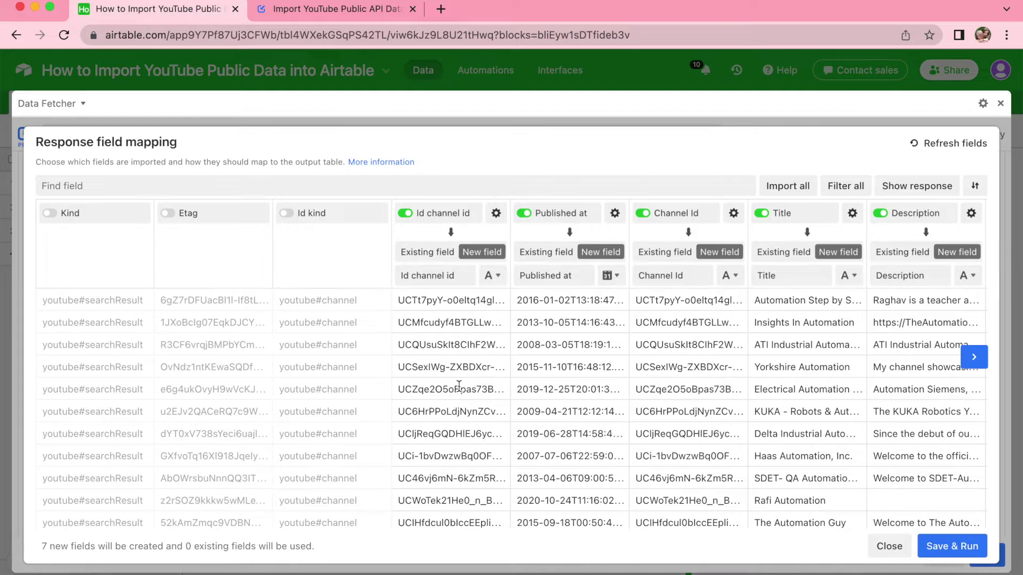
Step: Filter out all response fields and import only Channel Id, Title, Description and Thumbnail URL as new fields
click(845, 193)
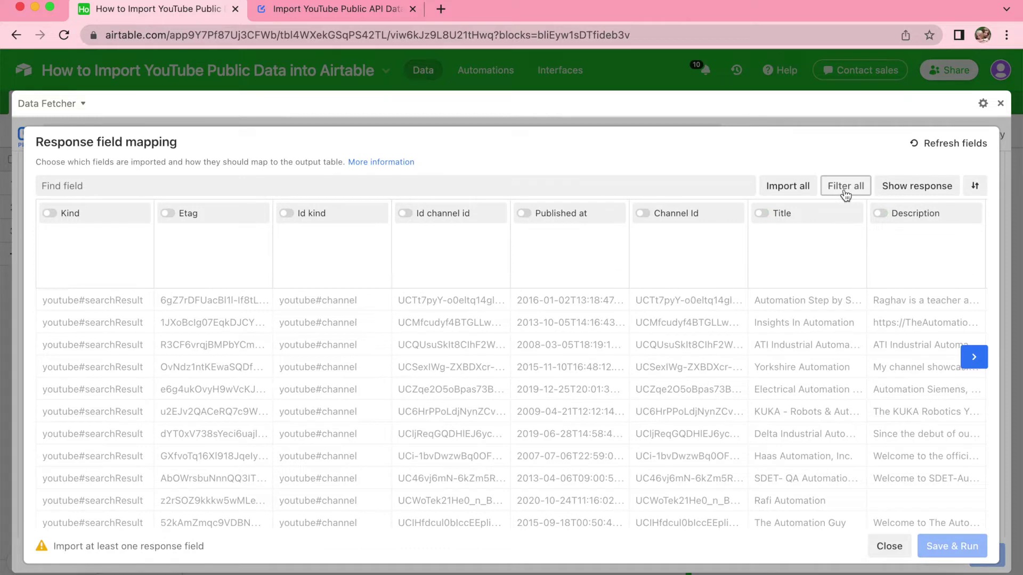
click(643, 214)
click(762, 213)
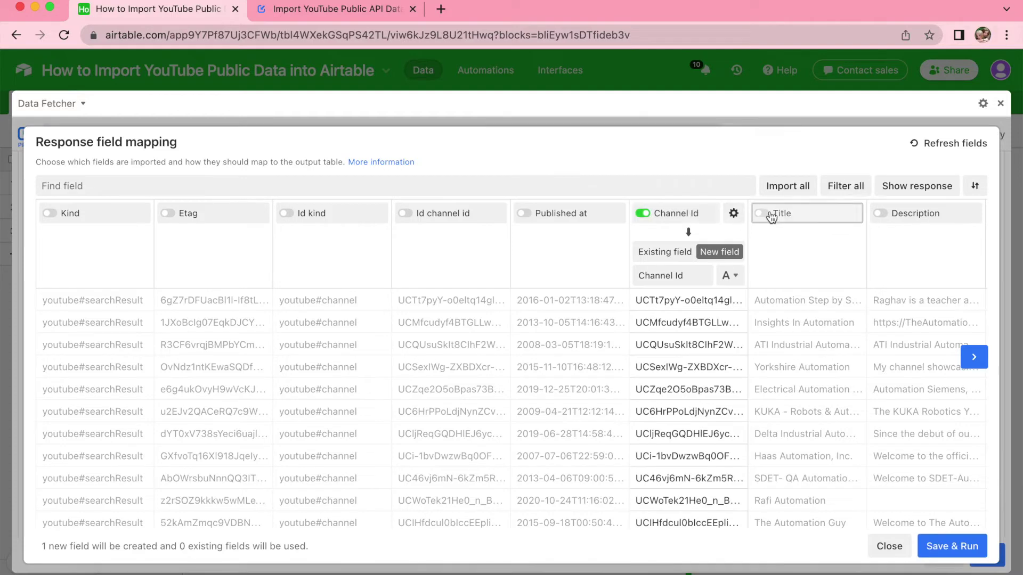
click(881, 214)
click(606, 184)
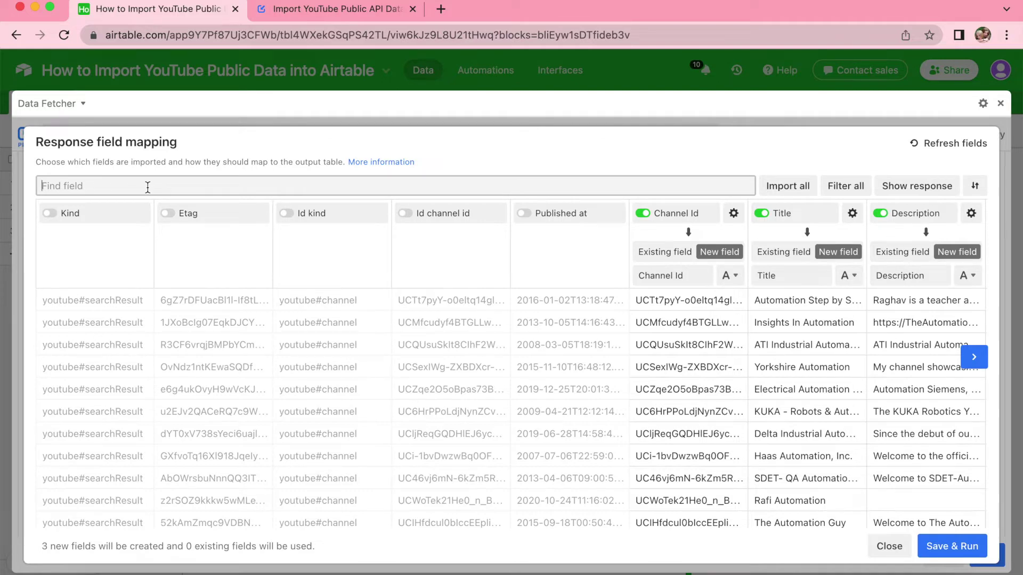
text(thumb)
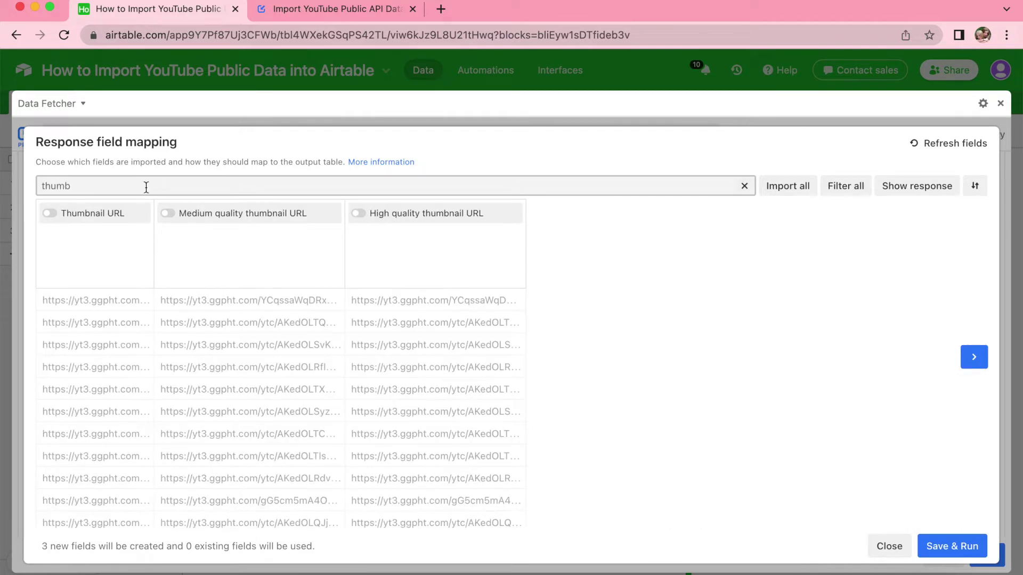
click(53, 215)
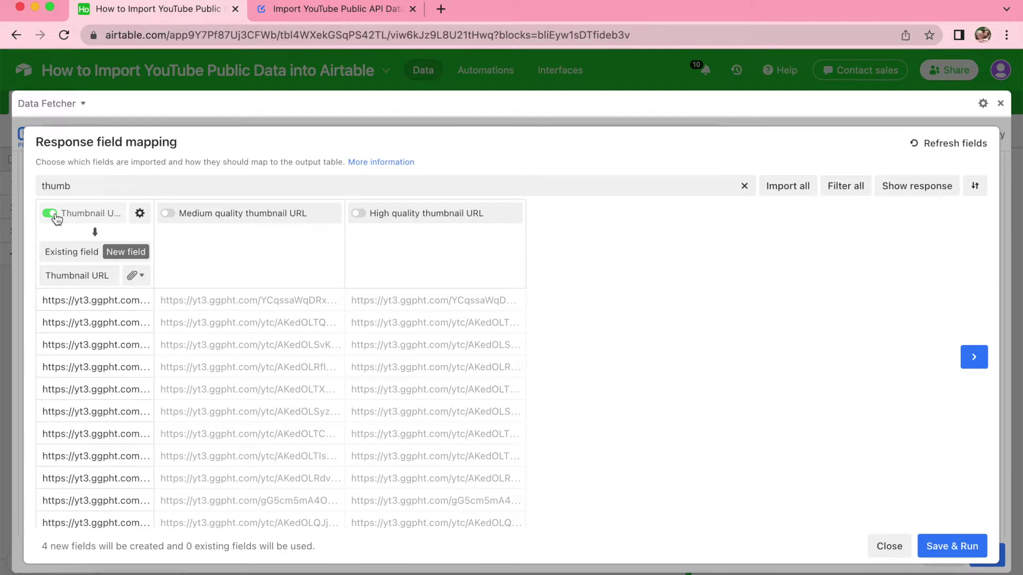
Step: Save the field mapping, run the request and view the imported channel fields in the output table
click(936, 552)
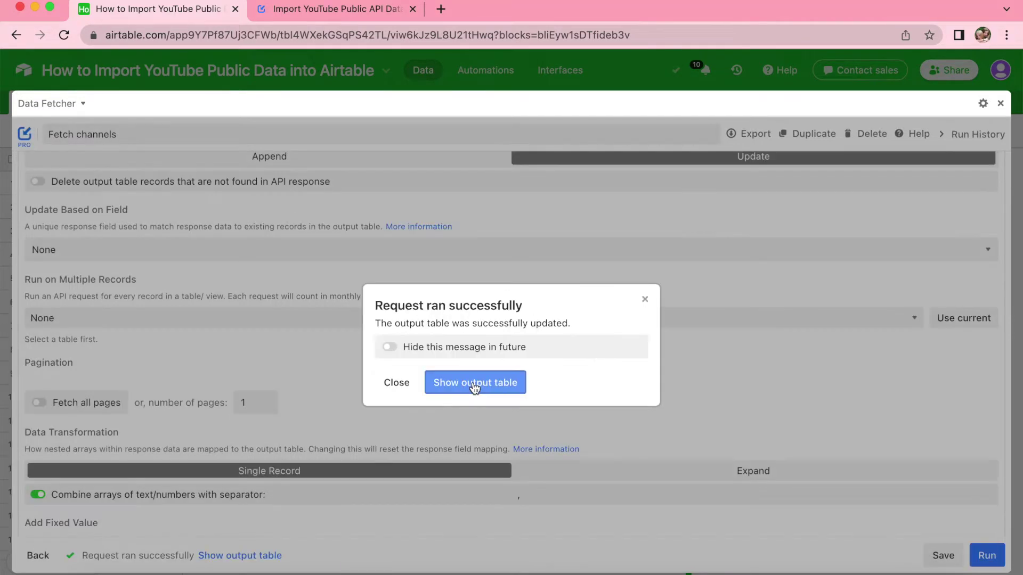
click(472, 381)
scroll(472, 381, right, 10)
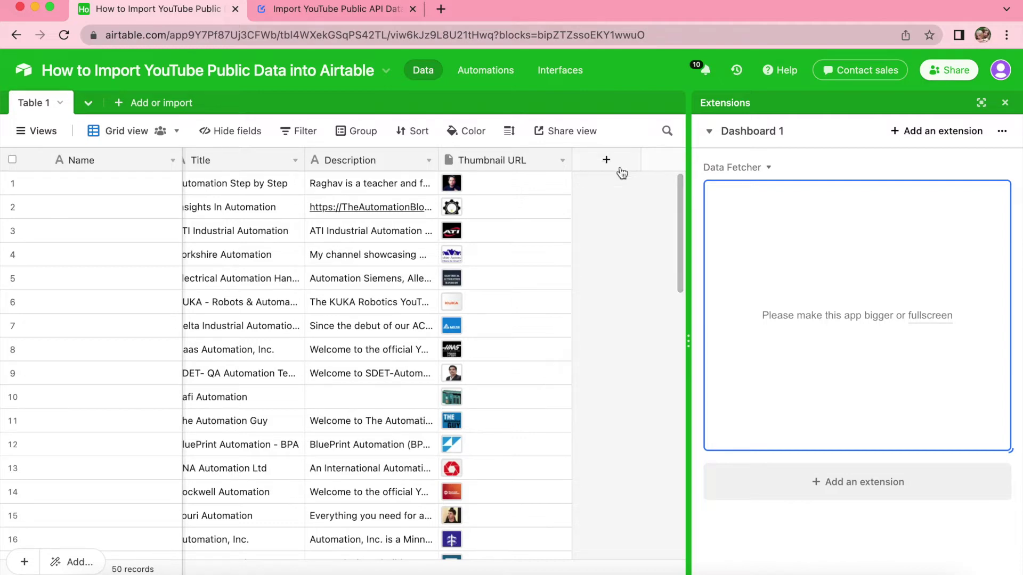
Step: Start adding a new field named URL after Thumbnail URL and choose Formula as its type
scroll(558, 254, left, 3)
scroll(557, 254, right, 3)
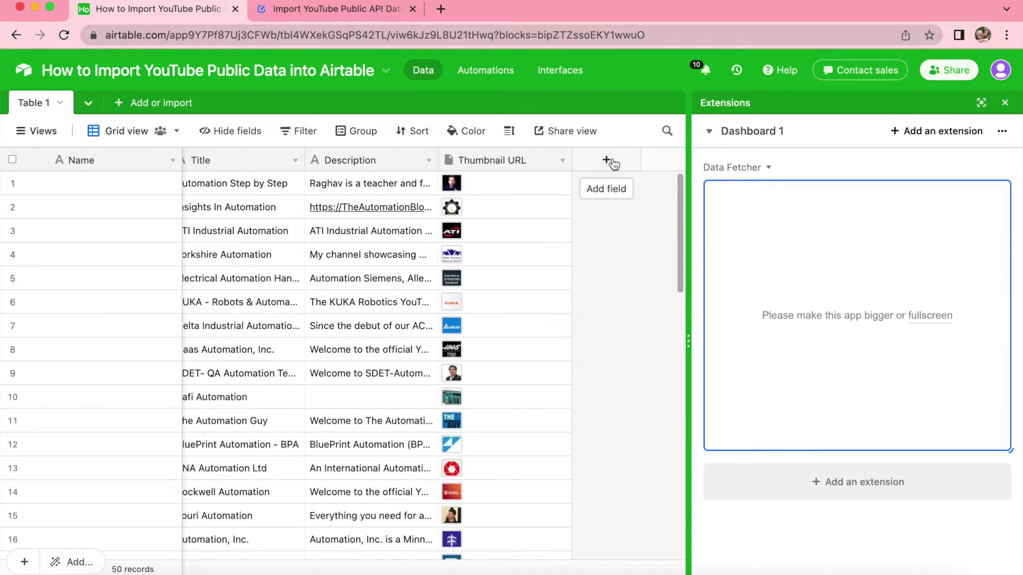
click(609, 159)
text(URL)
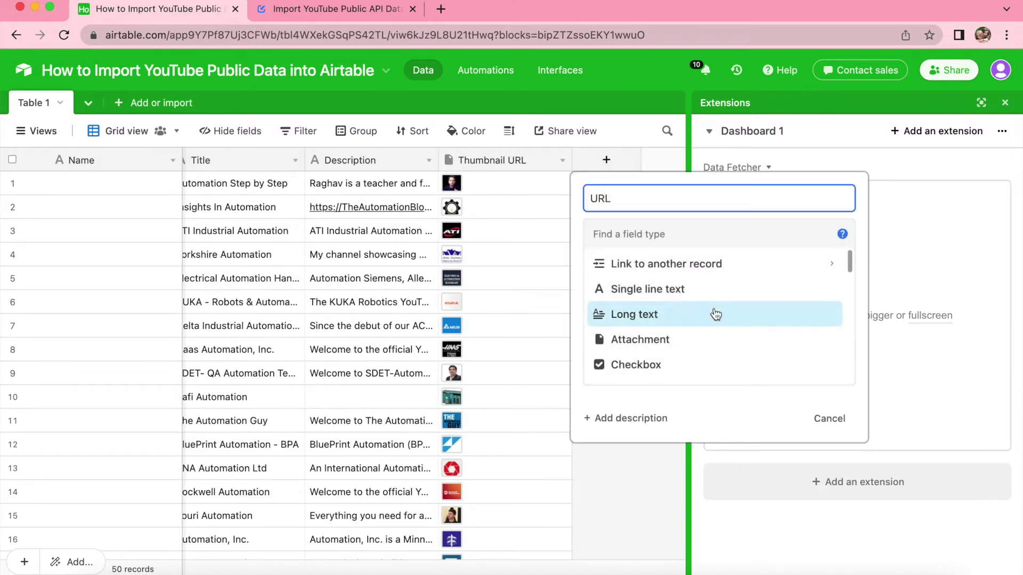
scroll(715, 313, down, 5)
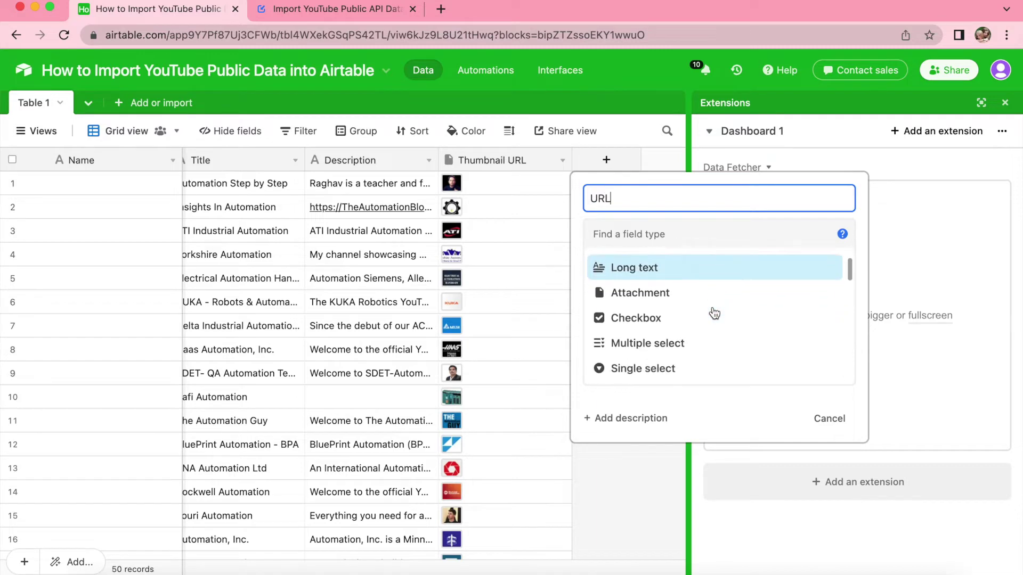
scroll(715, 314, down, 5)
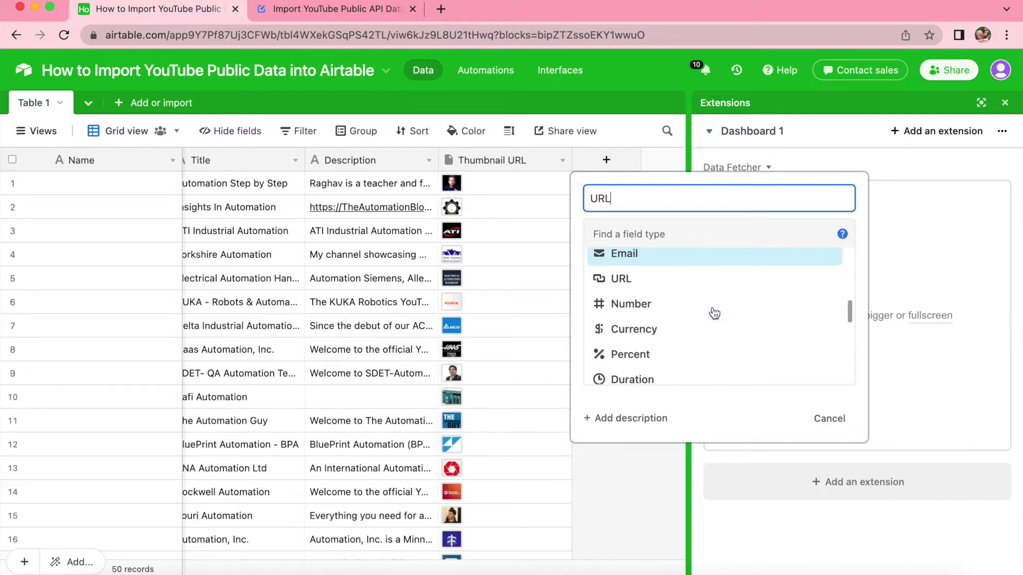
scroll(715, 313, down, 1)
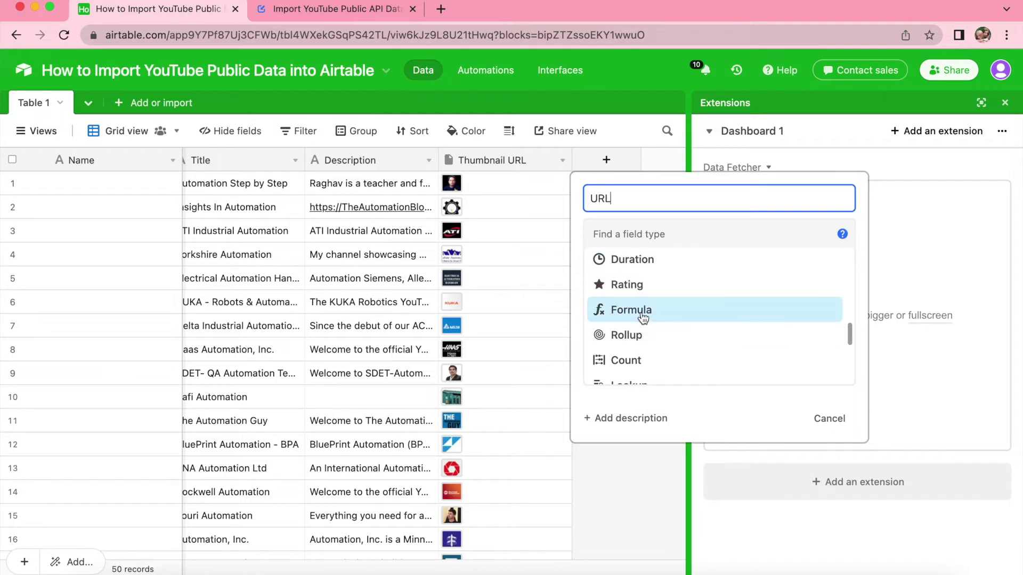
click(642, 314)
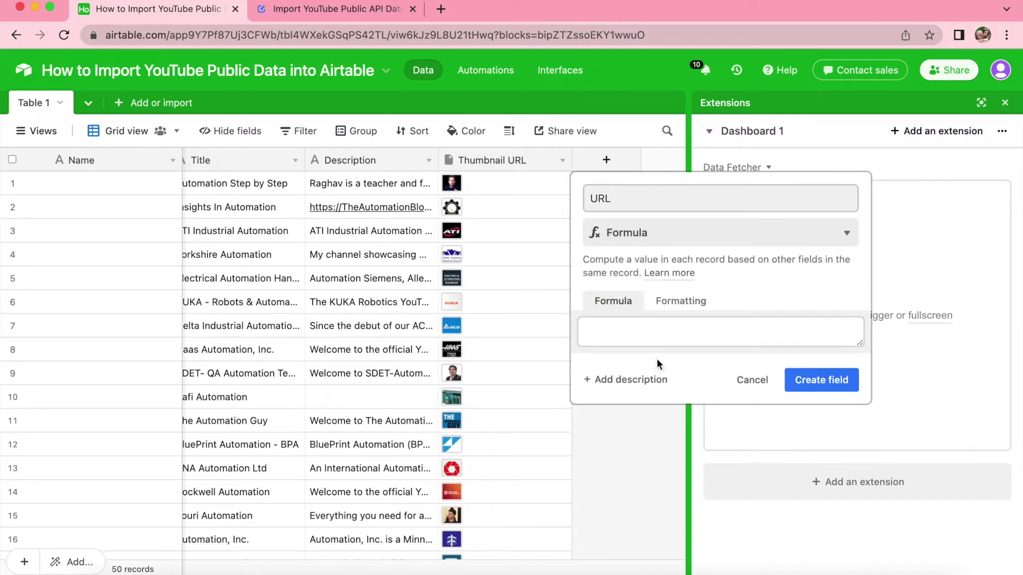
Step: Switch to the Data Fetcher blog guide and copy the CONCATENATE line given for the URL formula field
click(324, 11)
scroll(343, 235, up, 10)
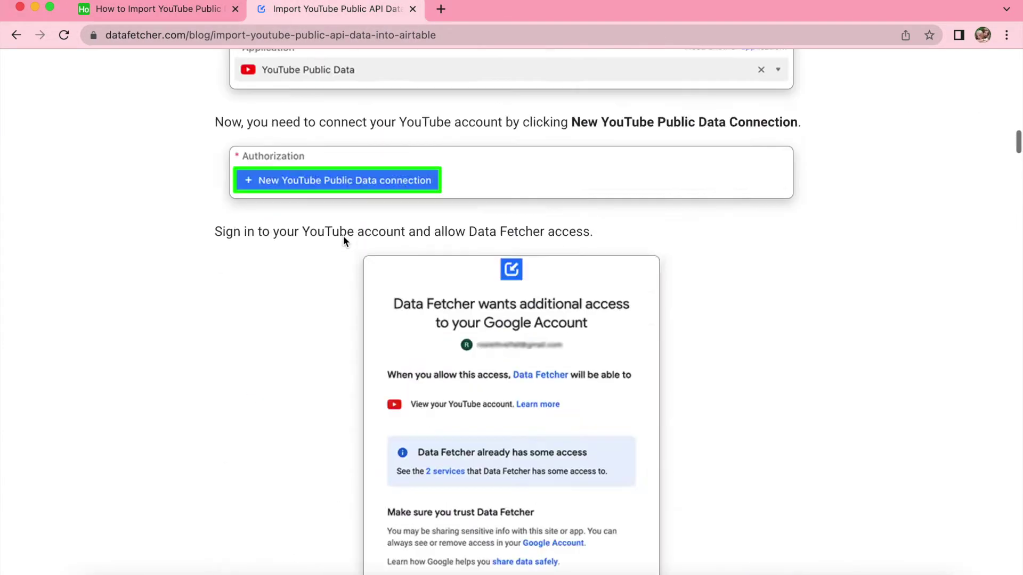
scroll(343, 236, up, 15)
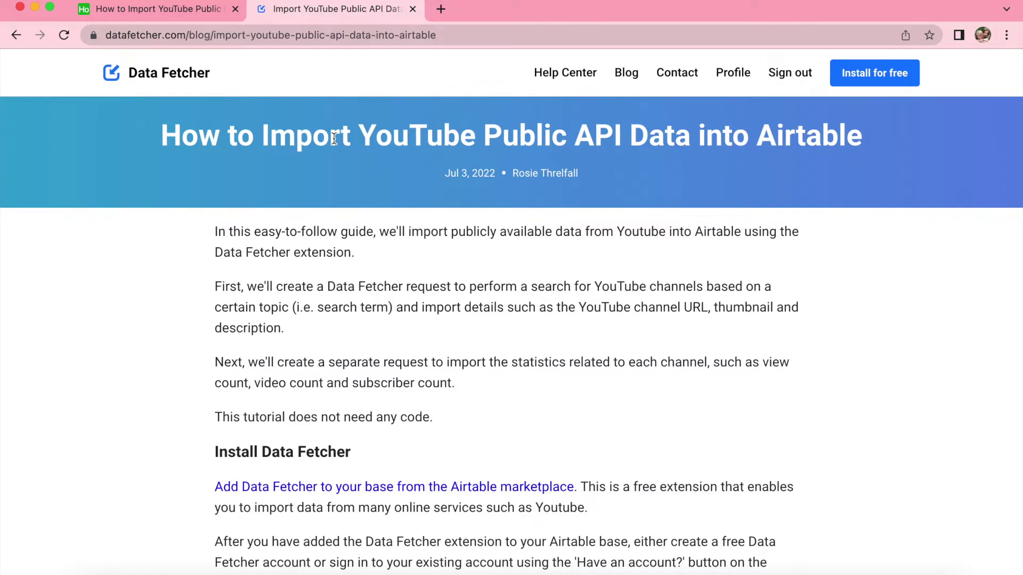
scroll(334, 139, down, 20)
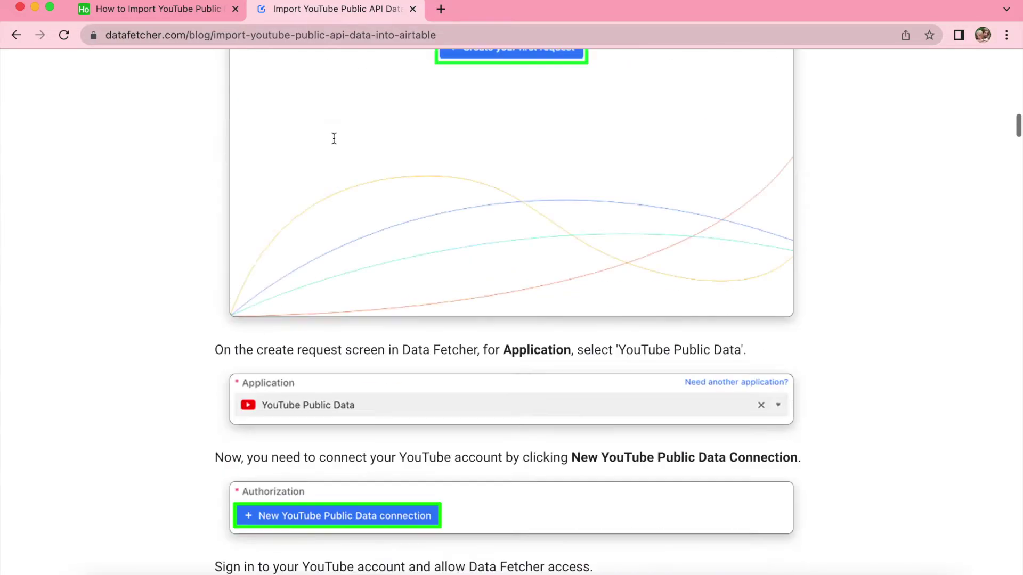
scroll(336, 144, down, 20)
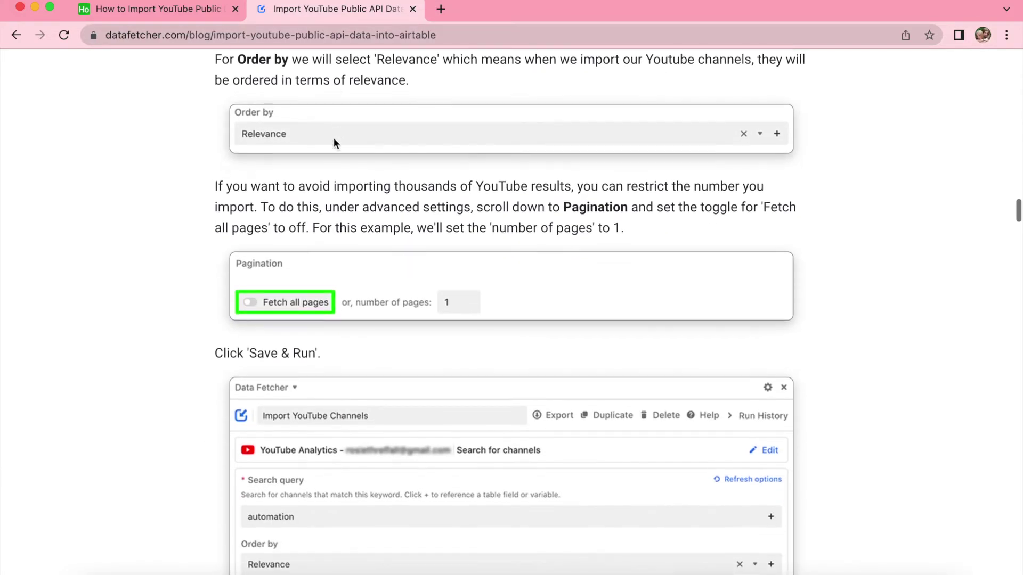
scroll(333, 138, down, 15)
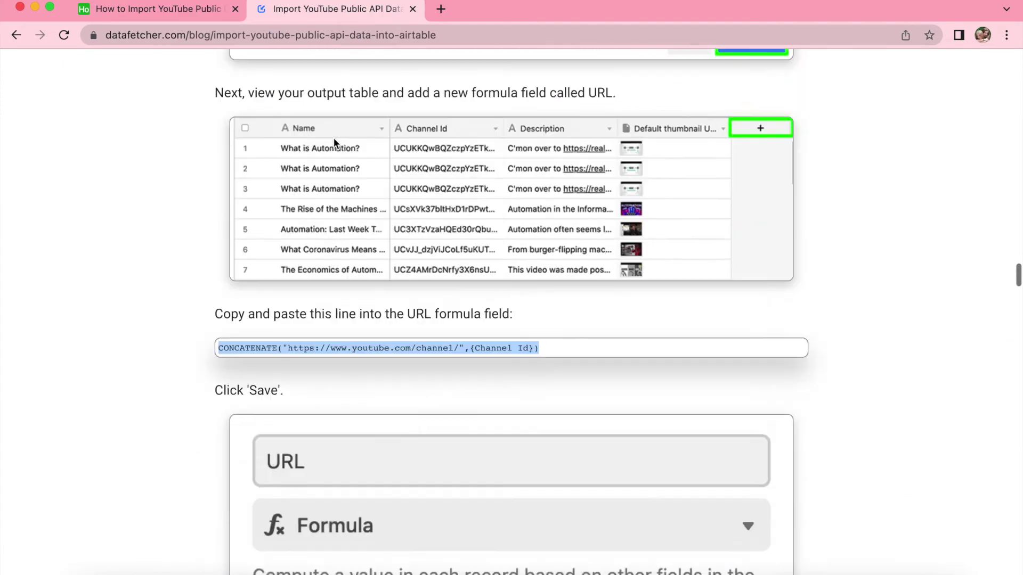
scroll(333, 137, up, 7)
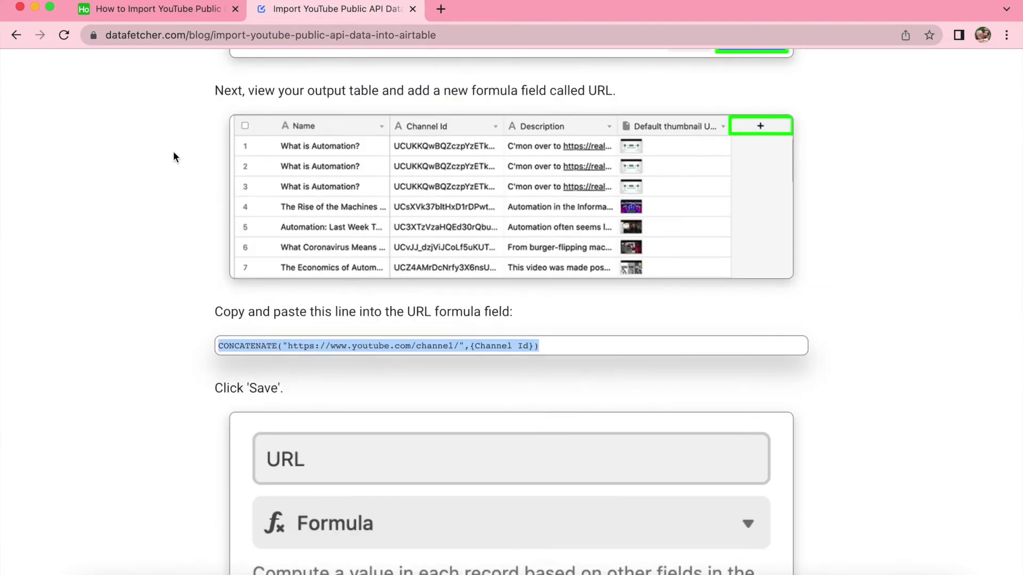
click(392, 345)
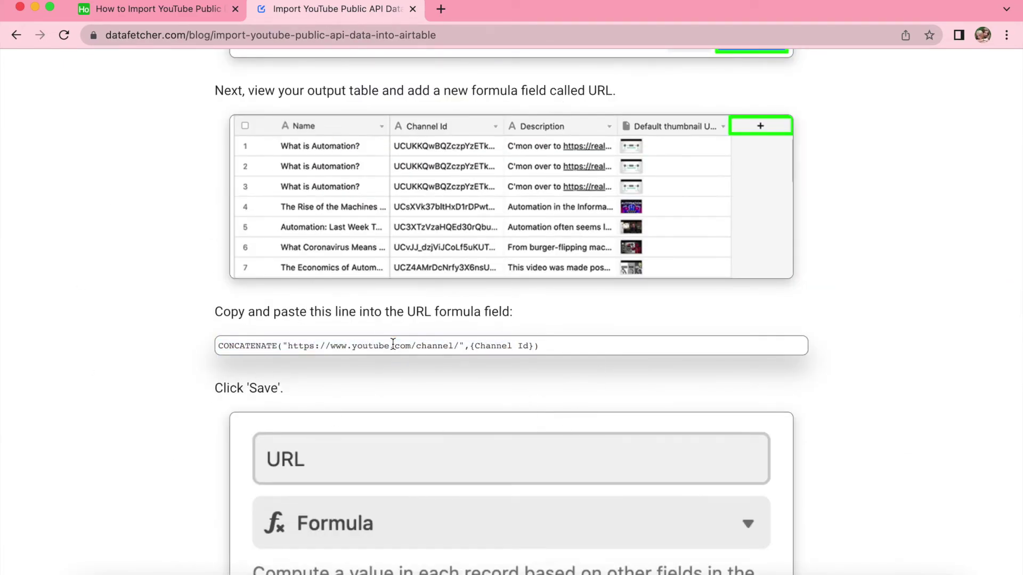
drag(549, 355, 348, 337)
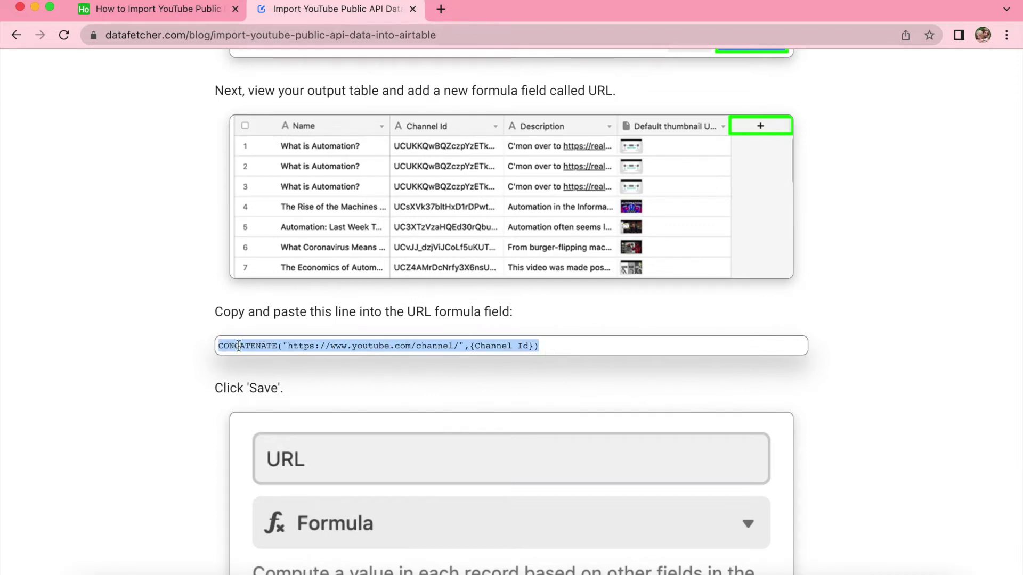
click(189, 8)
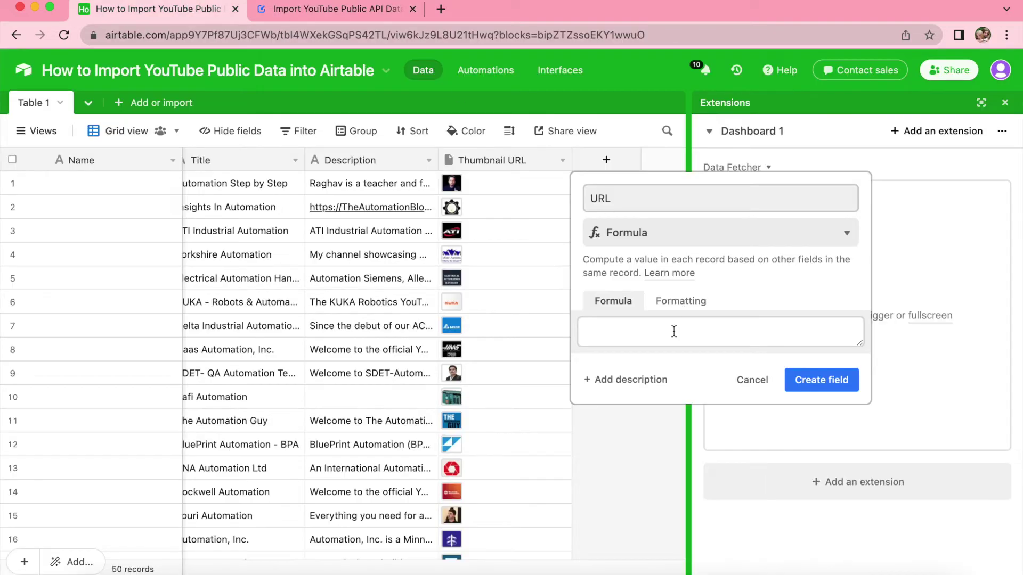
click(674, 331)
text(CONCATENATE("https://www.youtube.com/channel/", {Channel Id}))
click(838, 390)
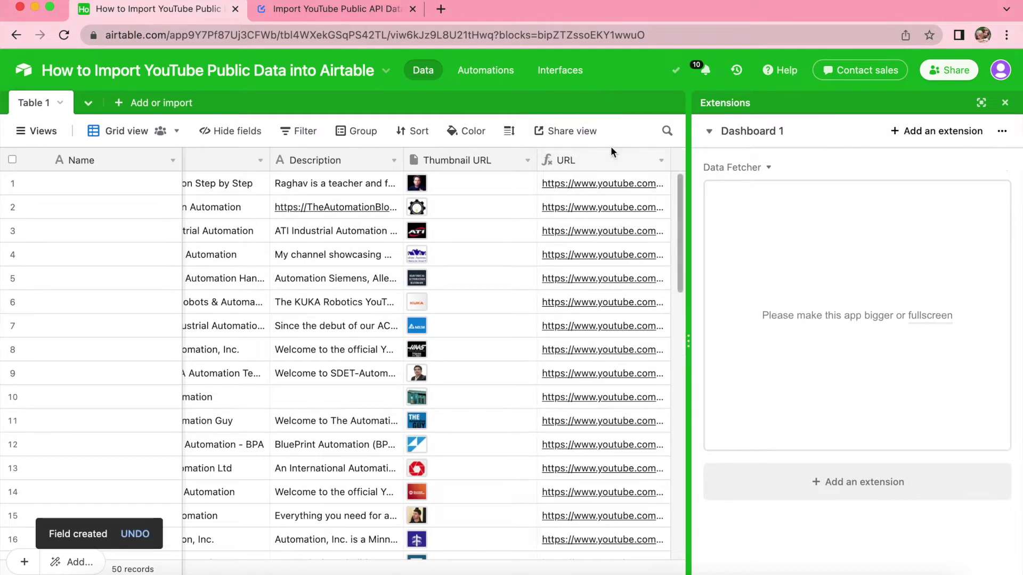
scroll(587, 541, right, 2)
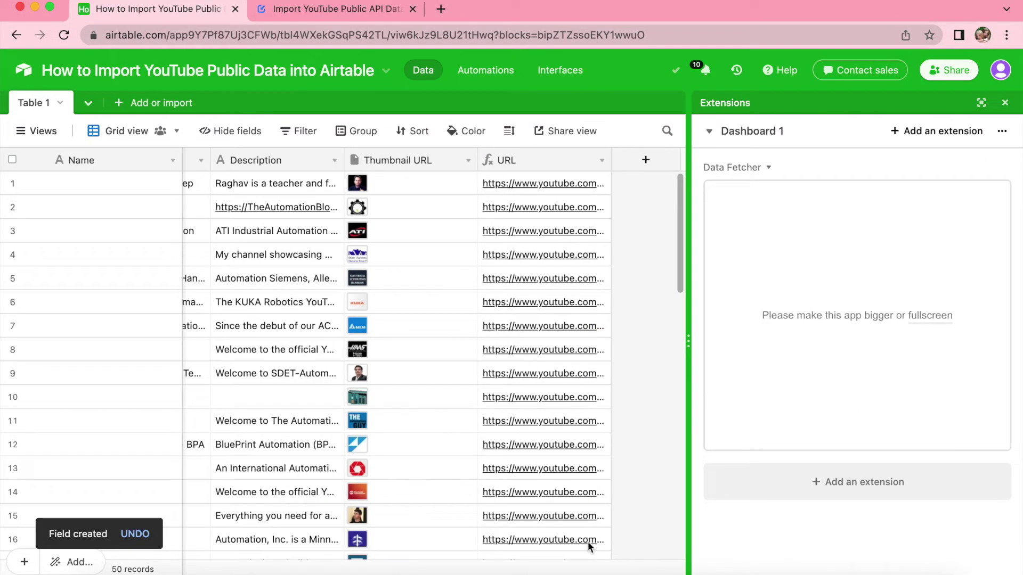
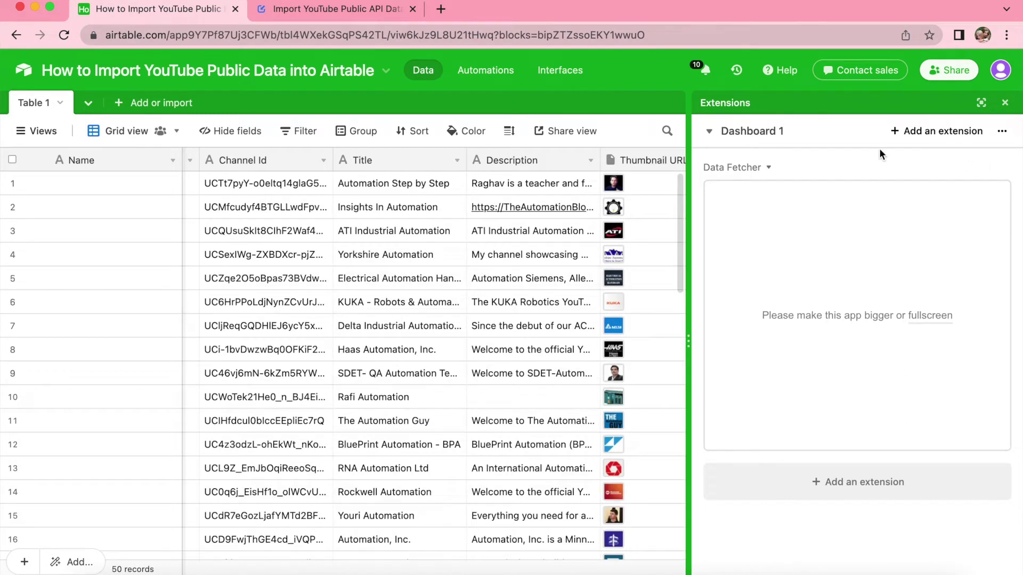
click(1005, 103)
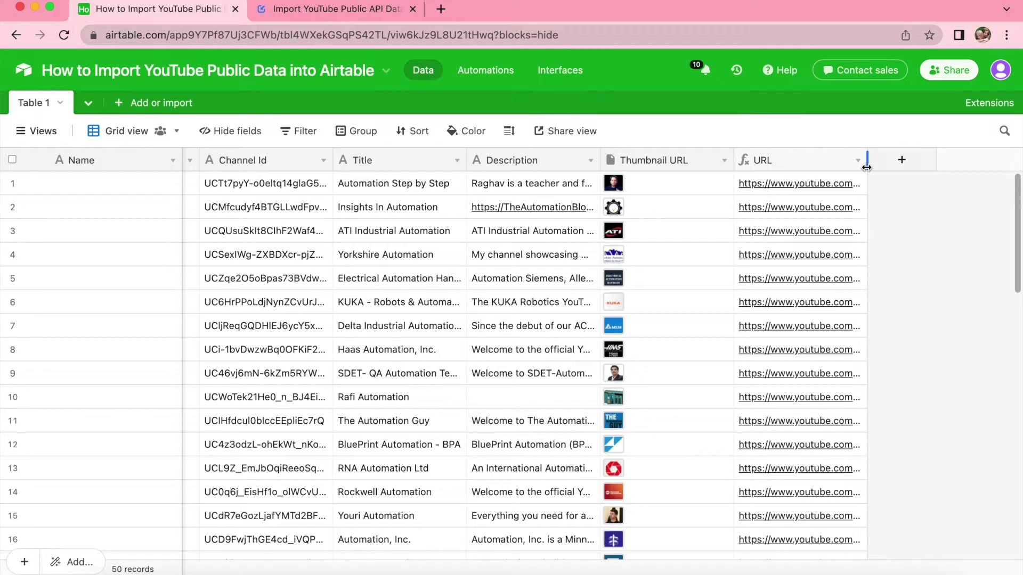
Step: Reopen the Data Fetcher extension in fullscreen and create a new request named "Fetch channel stats"
click(986, 107)
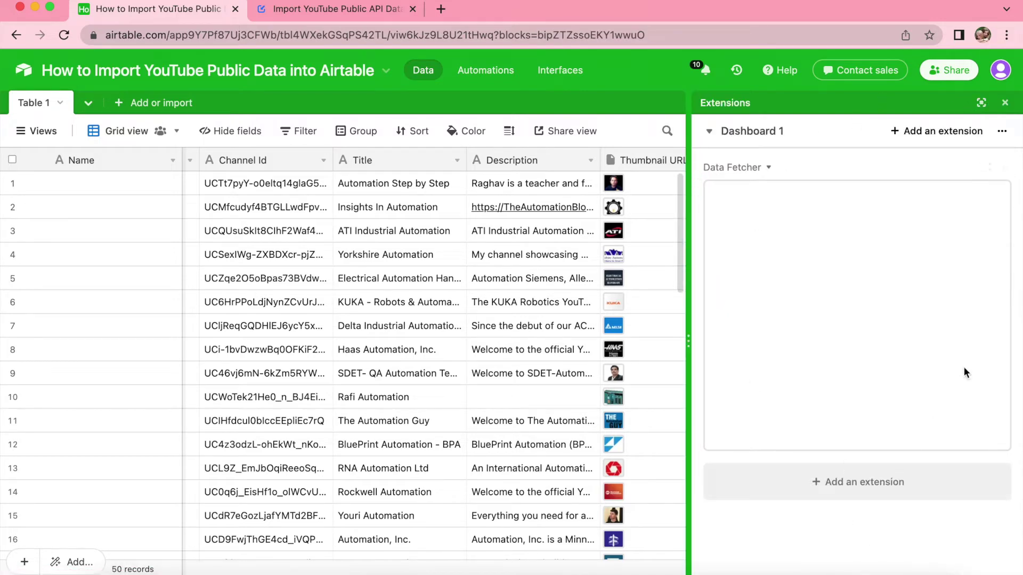
click(930, 315)
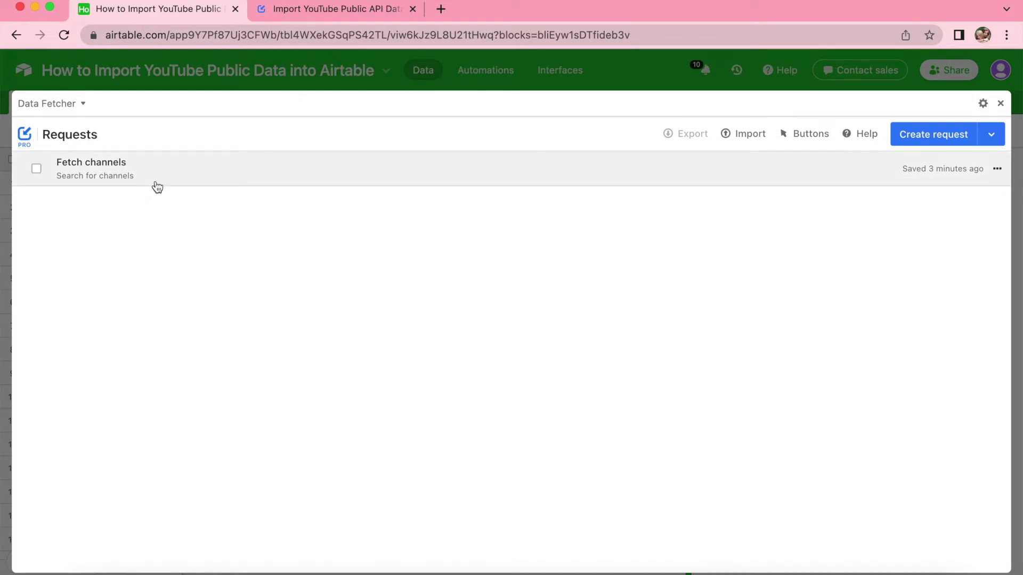
click(943, 140)
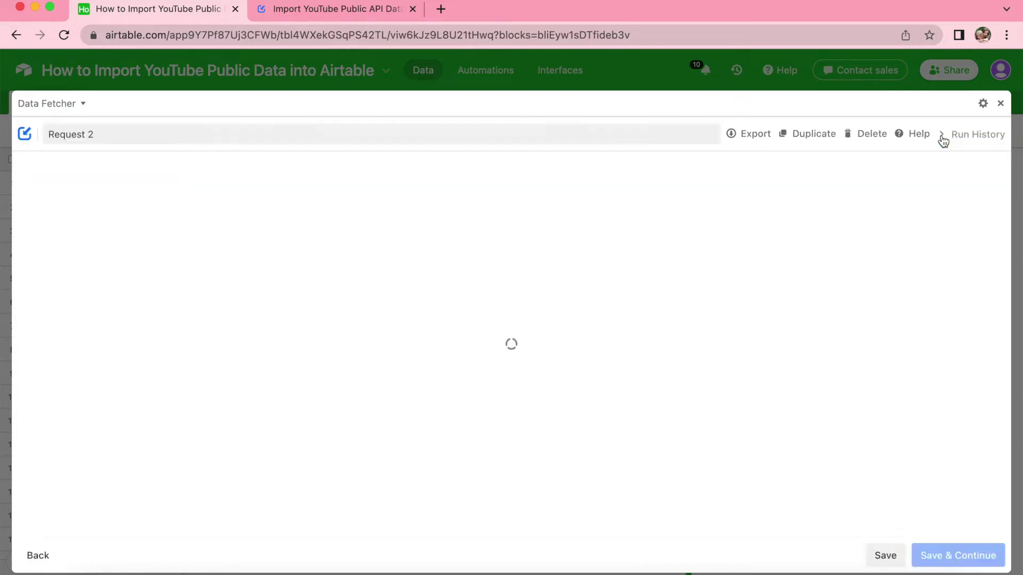
click(490, 166)
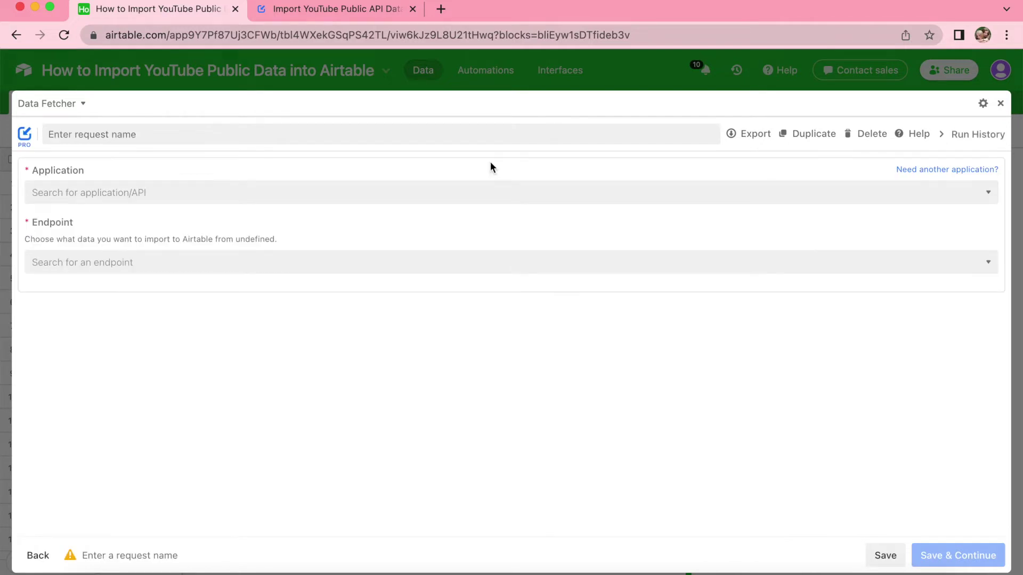
click(442, 134)
text(Fetch channel stats)
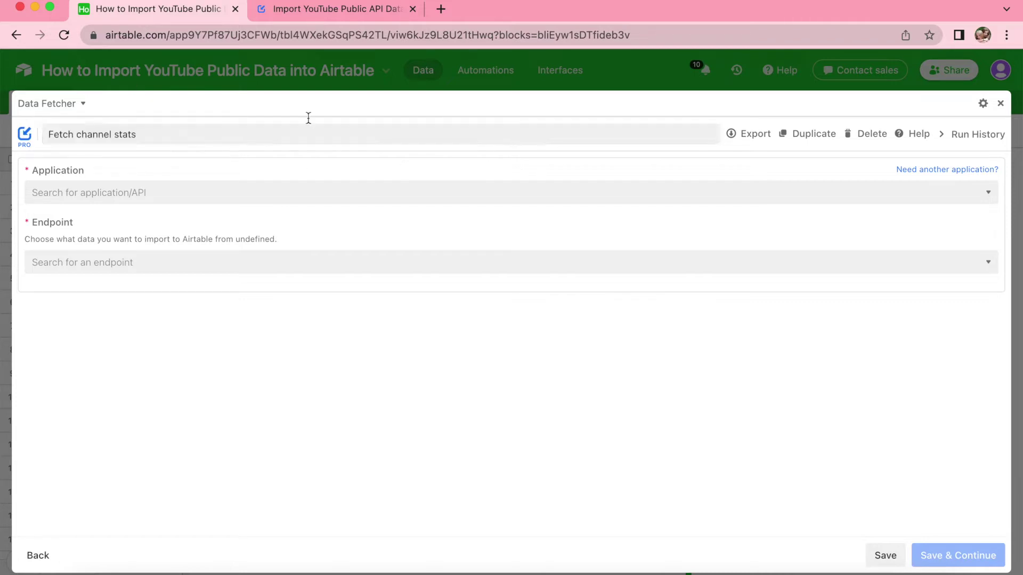
Step: Set the request's application to YouTube Public Data and endpoint to "Details for one or more channels", then save and continue
click(143, 190)
text(youtub)
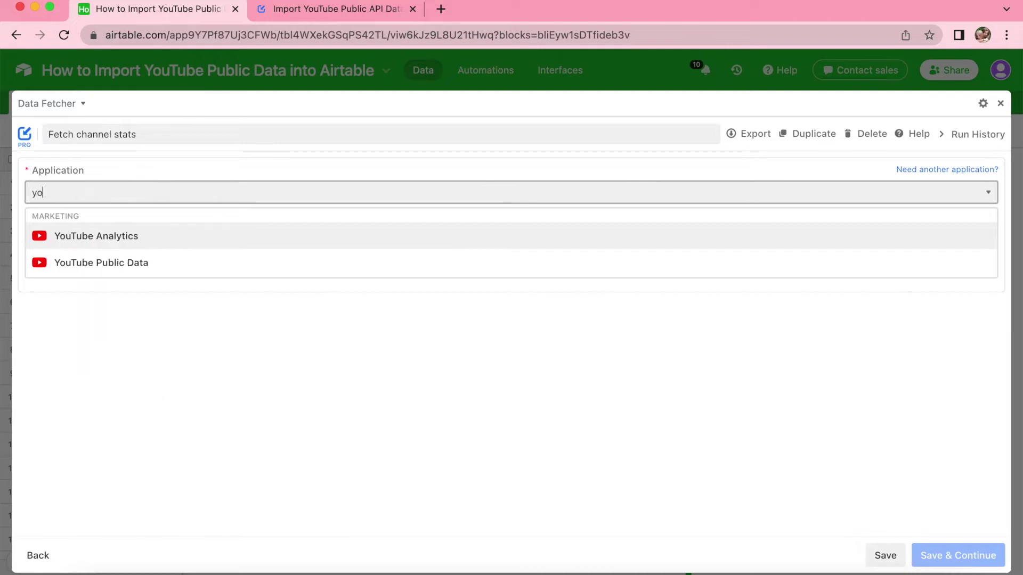
click(121, 266)
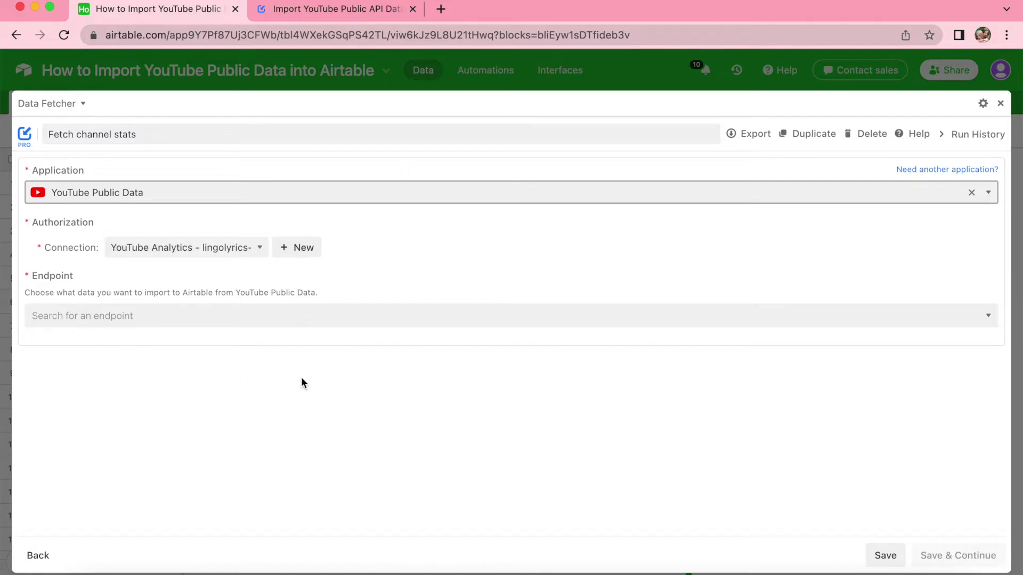
click(139, 326)
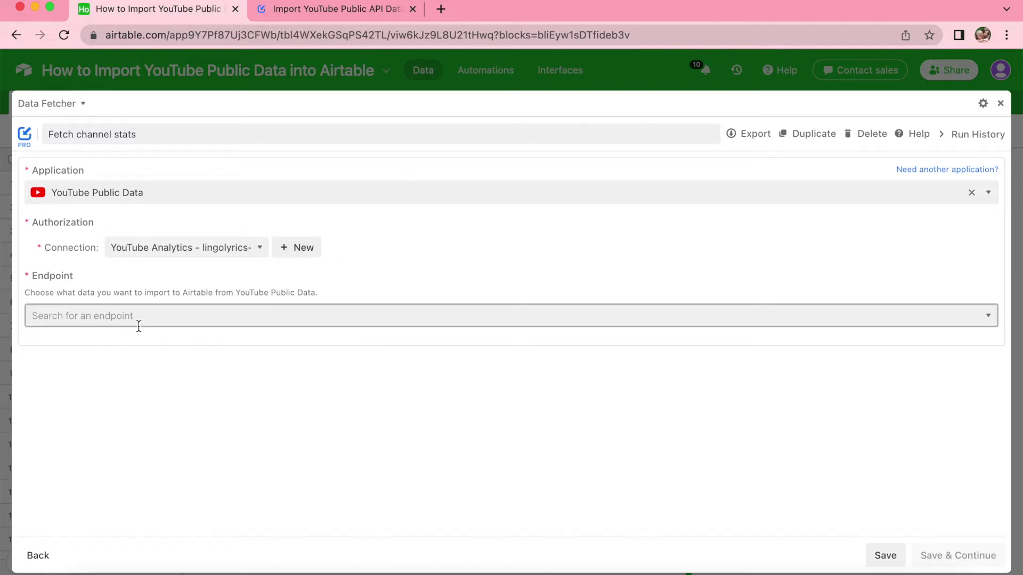
text(detai)
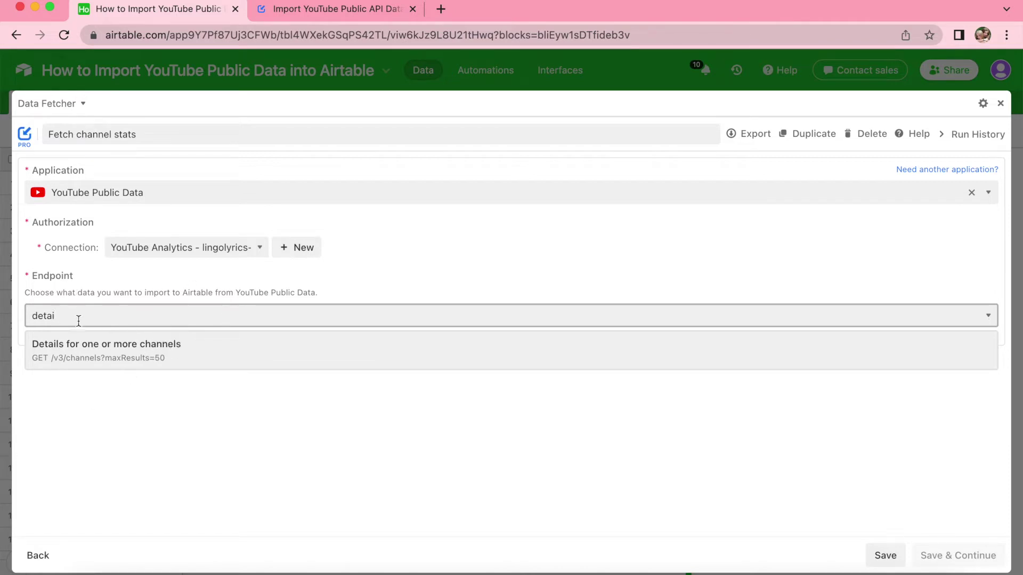
click(91, 364)
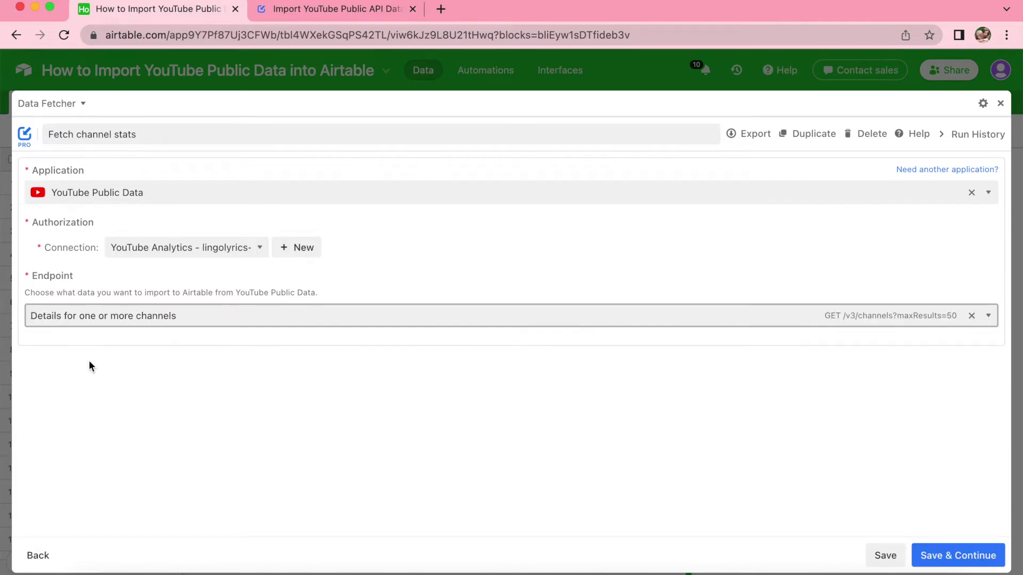
click(946, 564)
Step: Select Statistics as the fields to fetch and reference Table 1's Channel Id field for every Grid view record as the Channel Ids
click(126, 228)
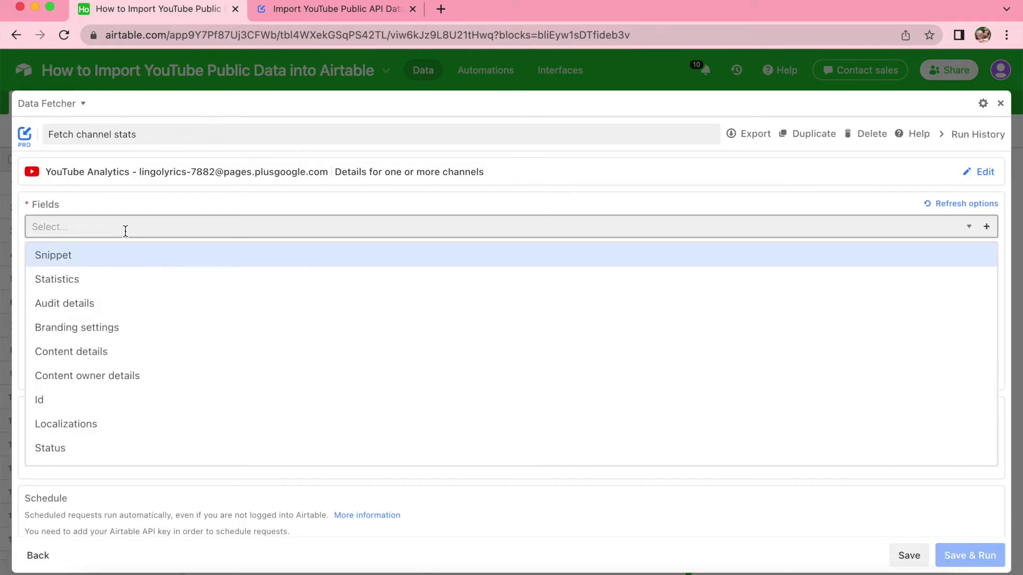
click(63, 282)
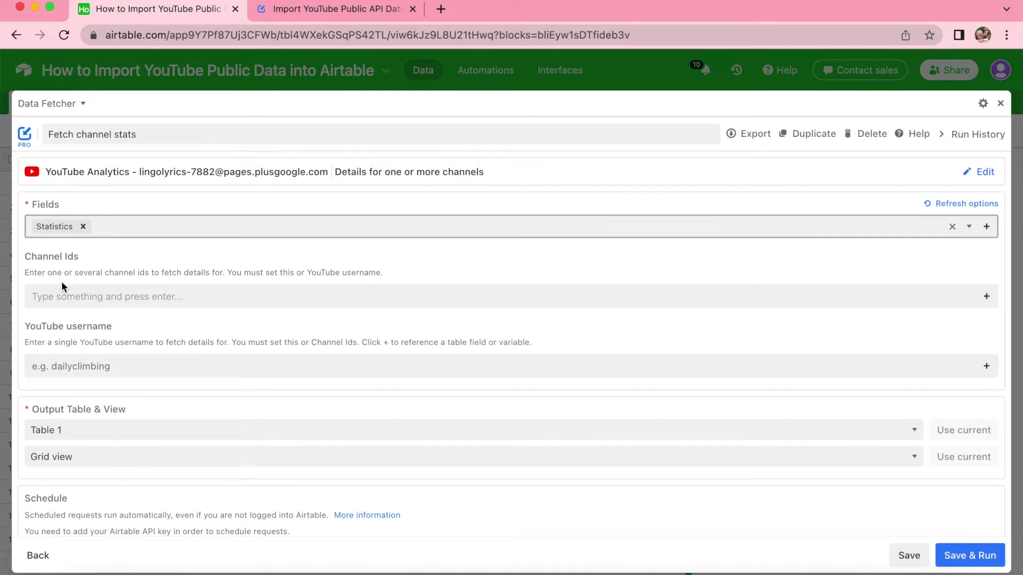
click(988, 297)
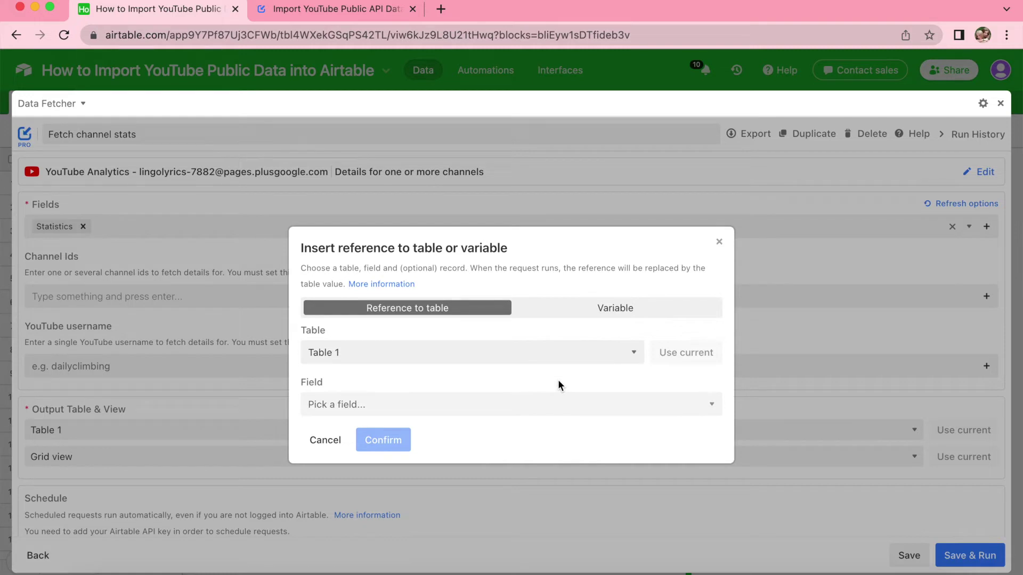
click(478, 410)
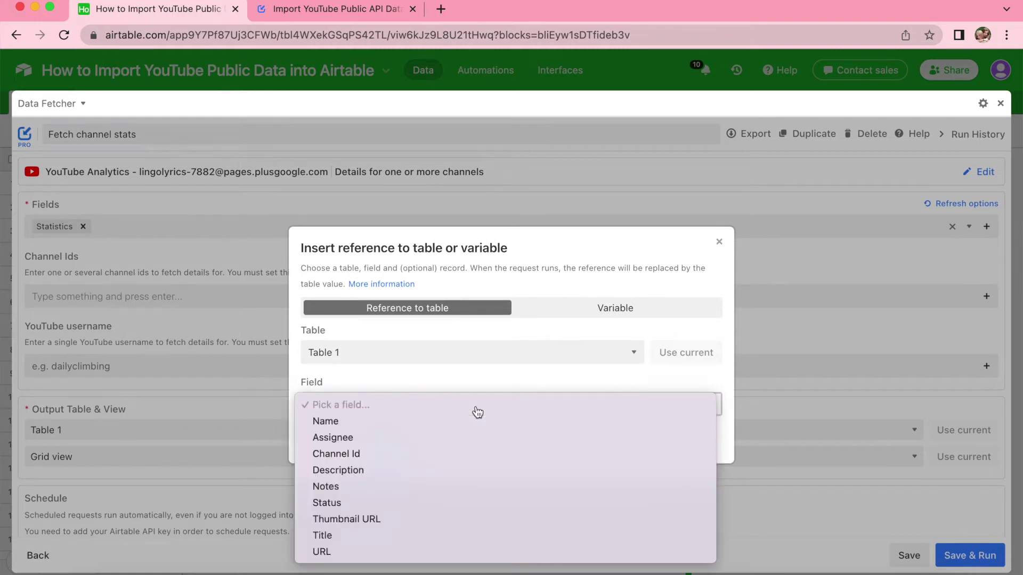
click(377, 454)
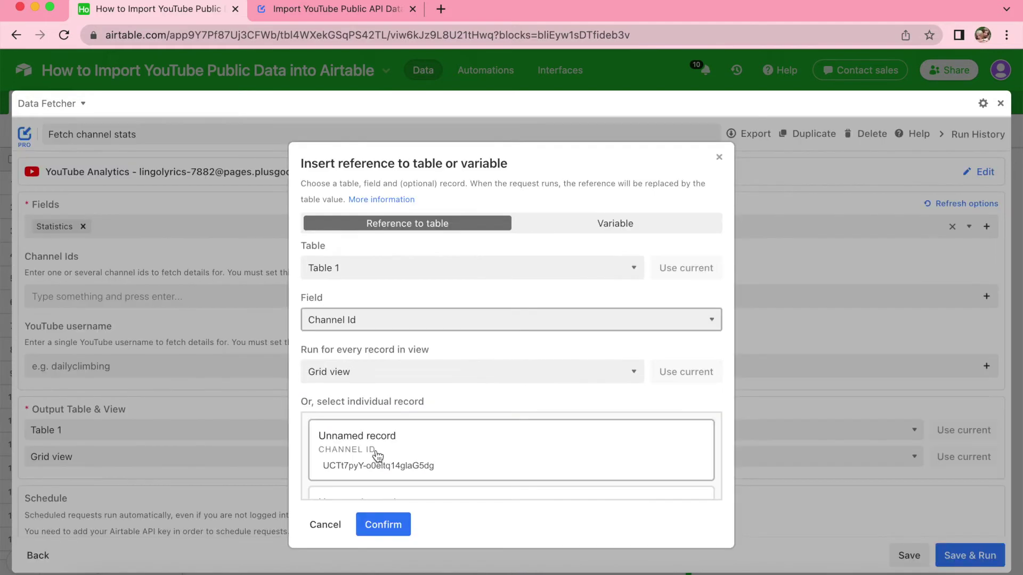
click(383, 525)
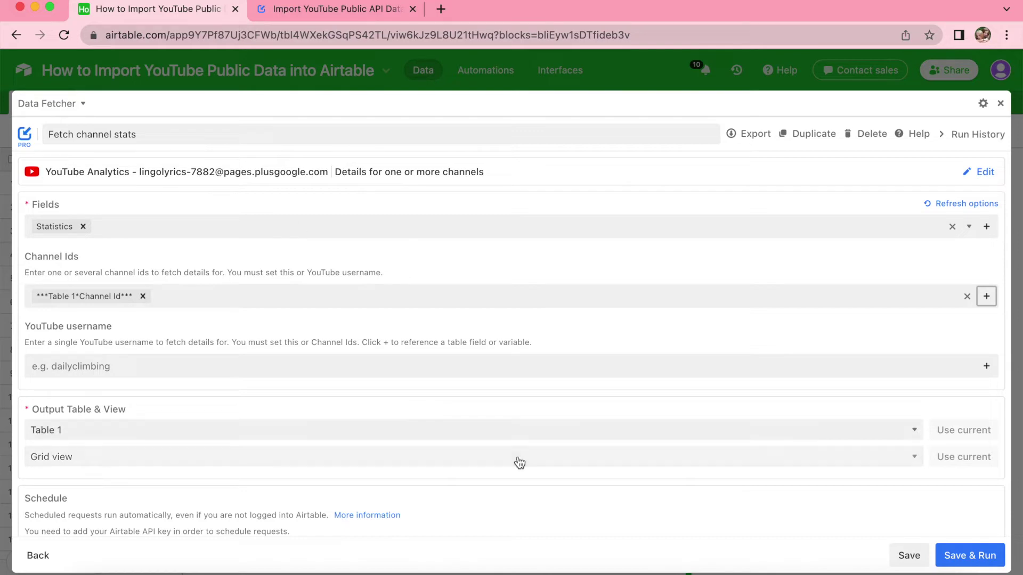
Step: Save and run the request, excluding Id from the field mapping and importing View count, Subscriber count and Video count as new fields
click(985, 557)
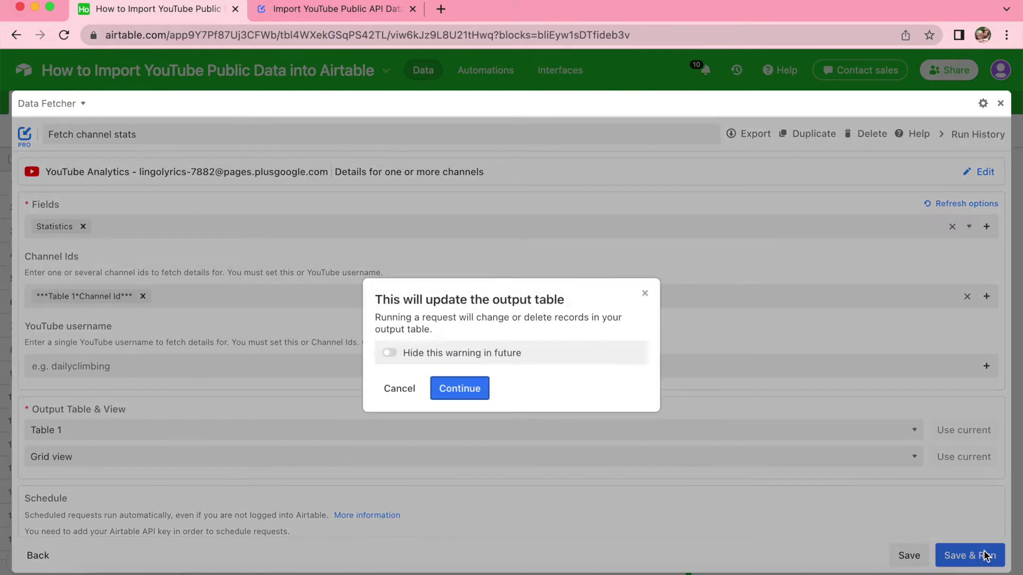
click(448, 392)
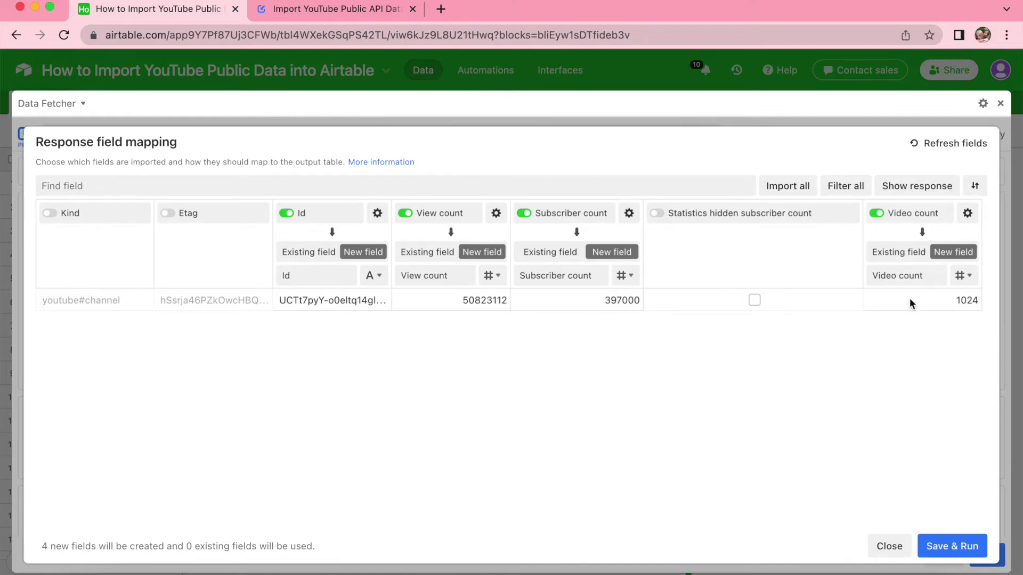
click(287, 213)
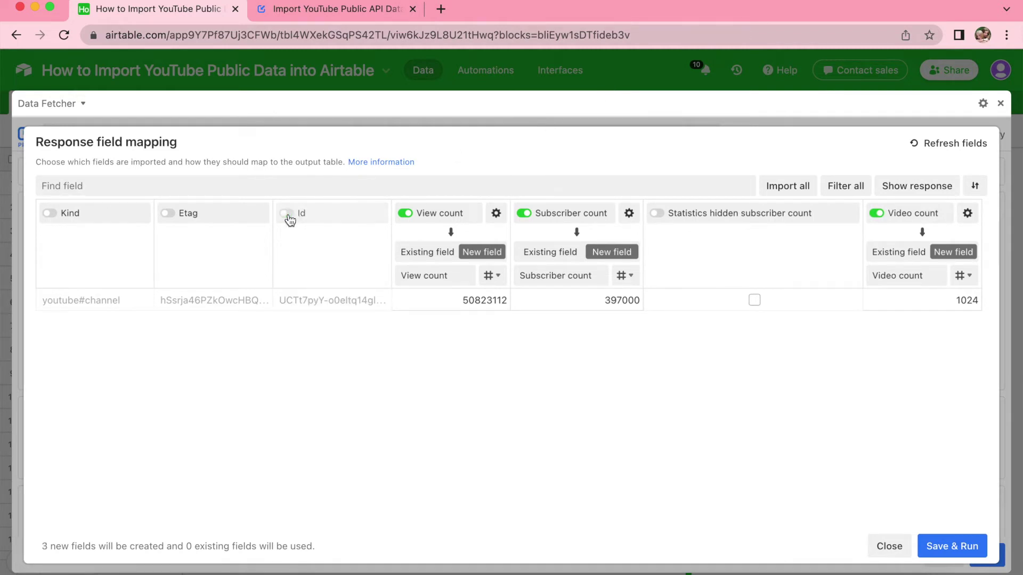
click(968, 544)
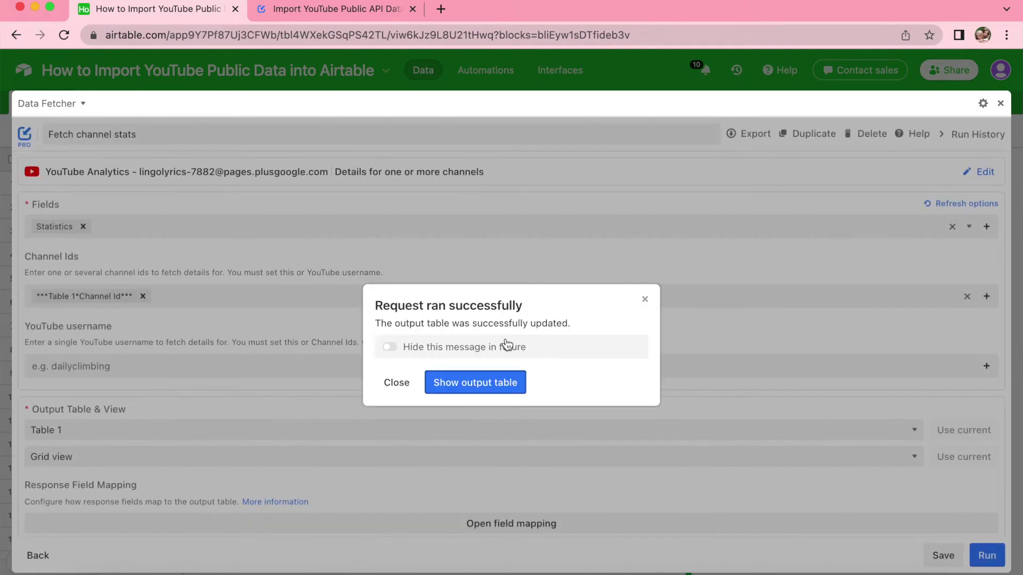
Step: Show the output table and examine the imported channel statistics across all records
click(474, 389)
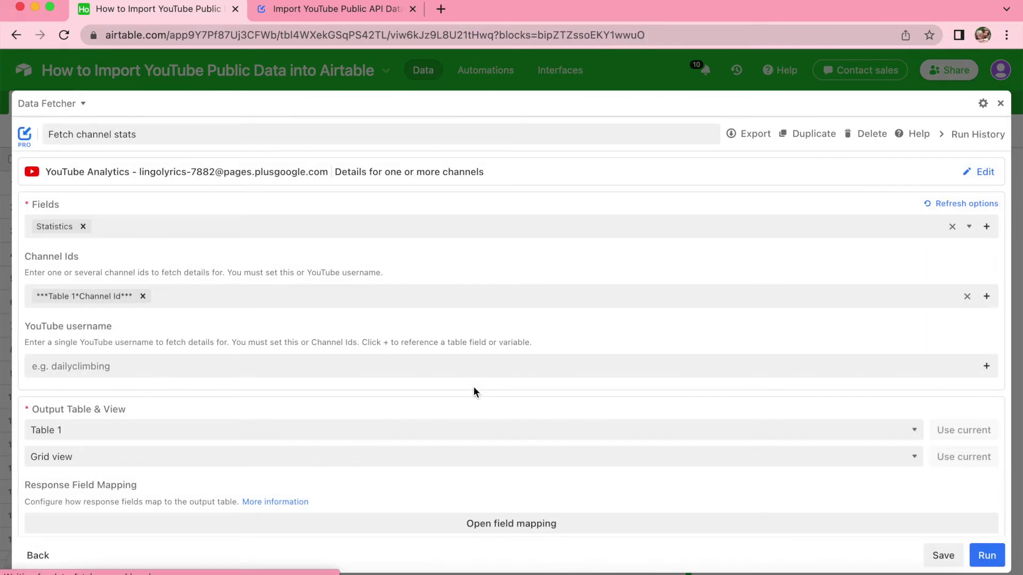
scroll(474, 392, right, 10)
scroll(473, 388, right, 1)
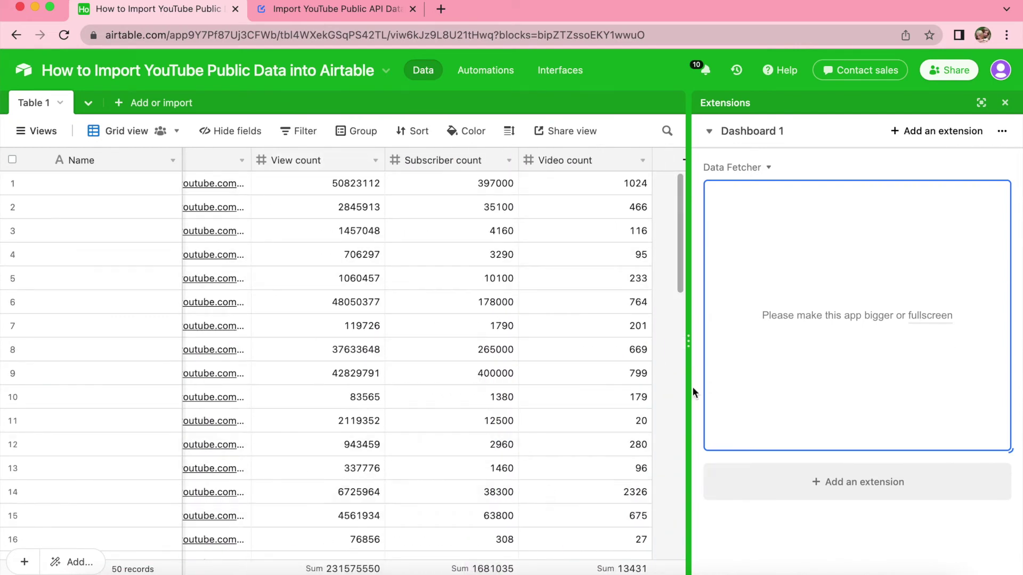
scroll(554, 471, left, 2)
scroll(554, 472, down, 10)
scroll(554, 472, down, 5)
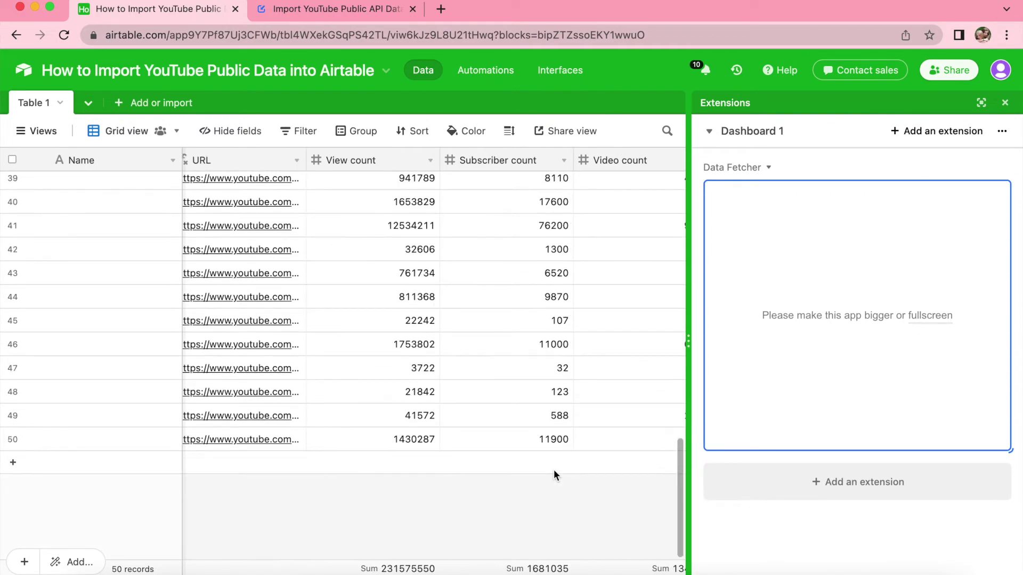
scroll(554, 472, up, 15)
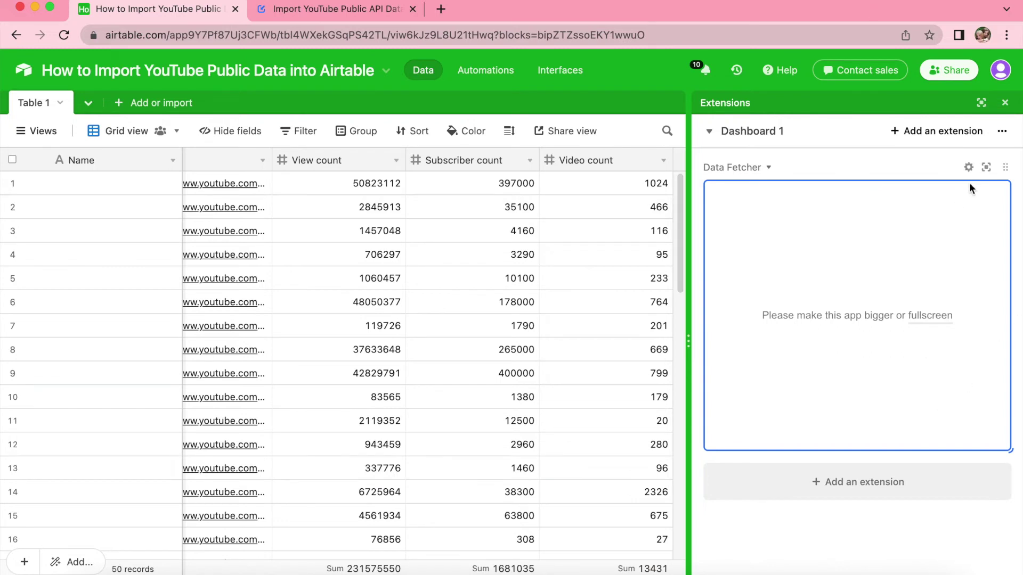
Step: Reopen Data Fetcher in fullscreen, return to the requests list and create a sequence named "Search & Fetch Youtube Data"
click(986, 168)
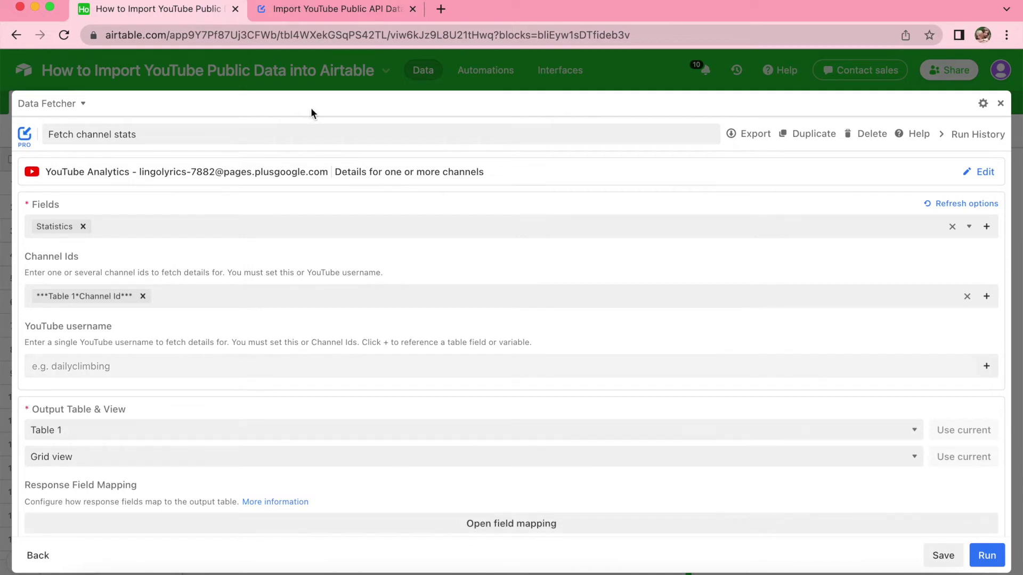
click(38, 555)
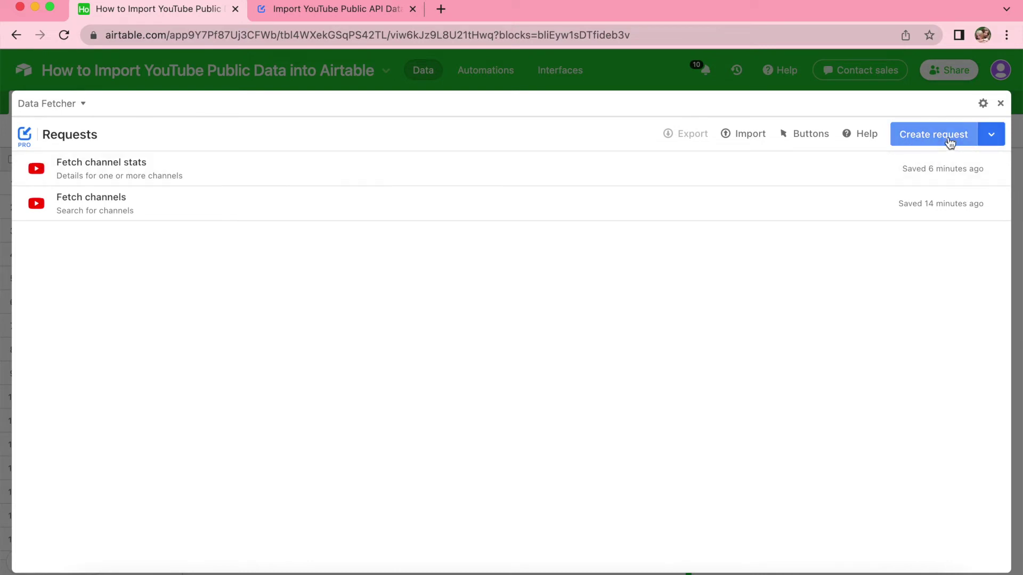
click(992, 137)
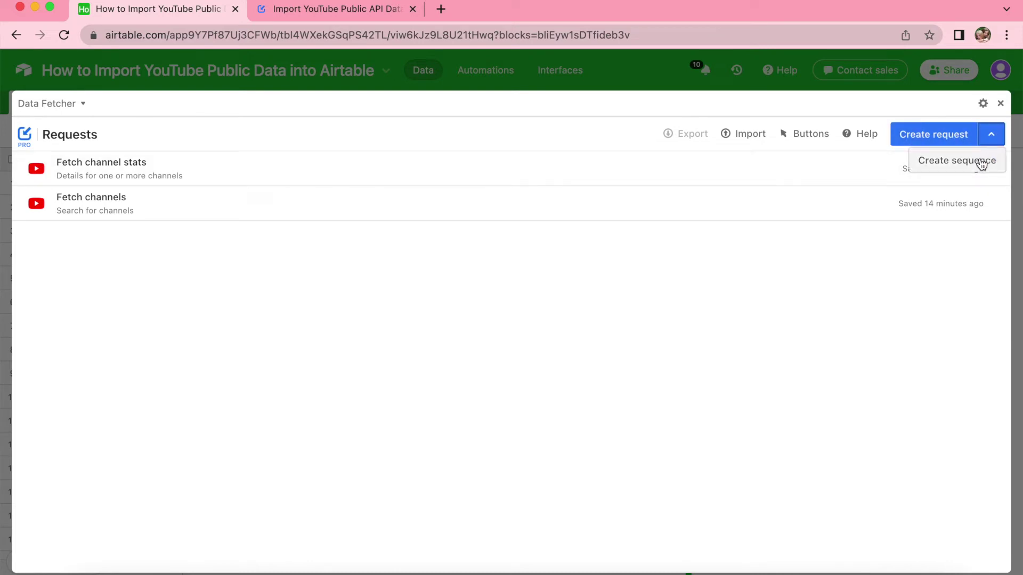
click(981, 164)
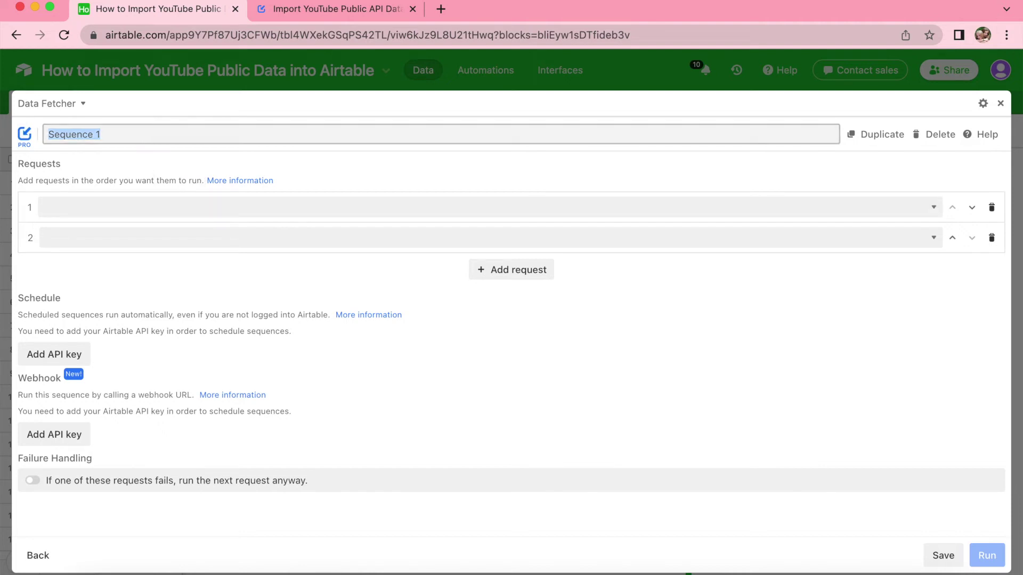
text(Search & Fetch Youtube Data)
Step: Set the sequence's first request to "Fetch channel stats" and the second to "Fetch channels", then save the sequence
click(585, 208)
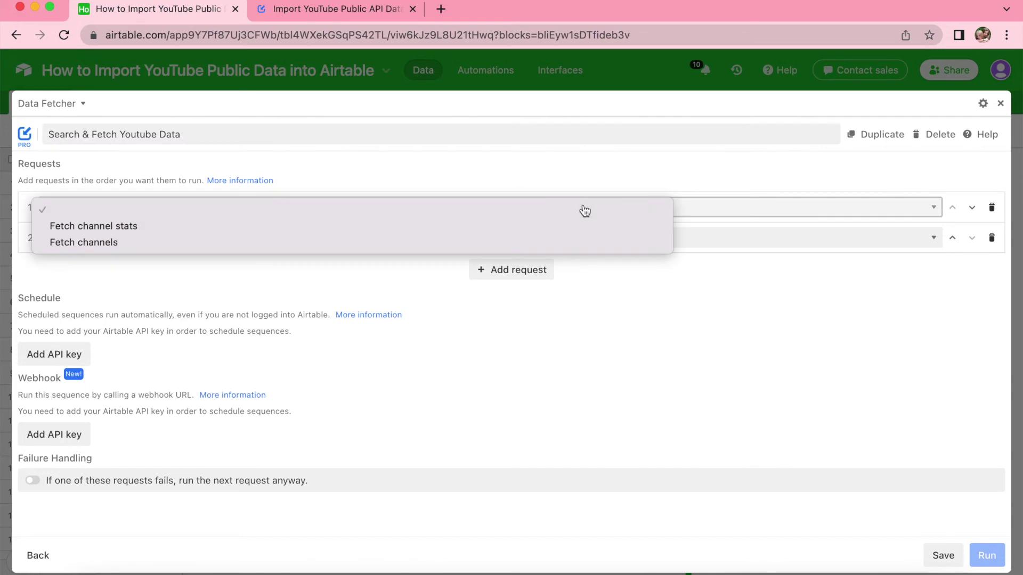
click(518, 234)
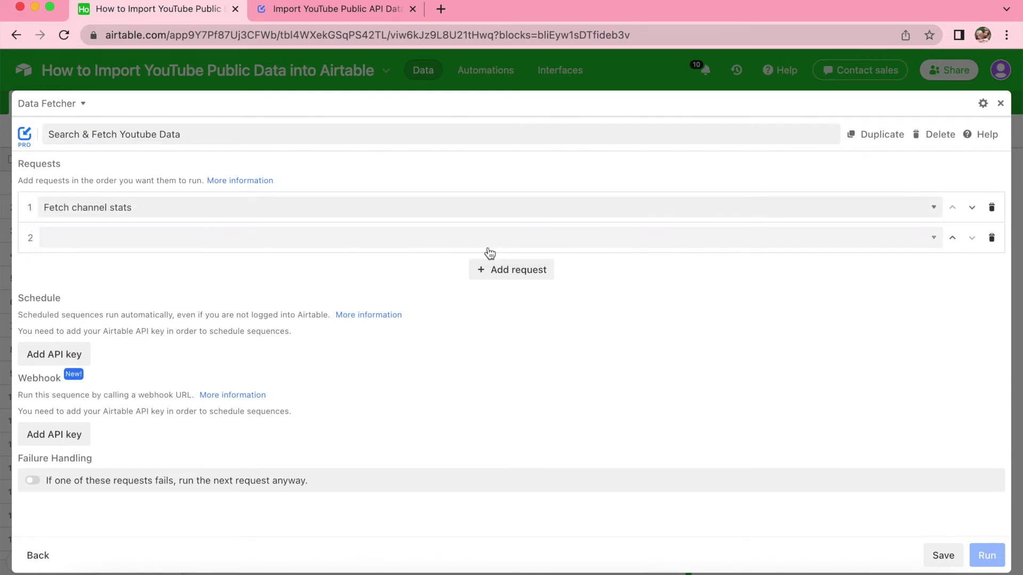
click(487, 247)
click(443, 284)
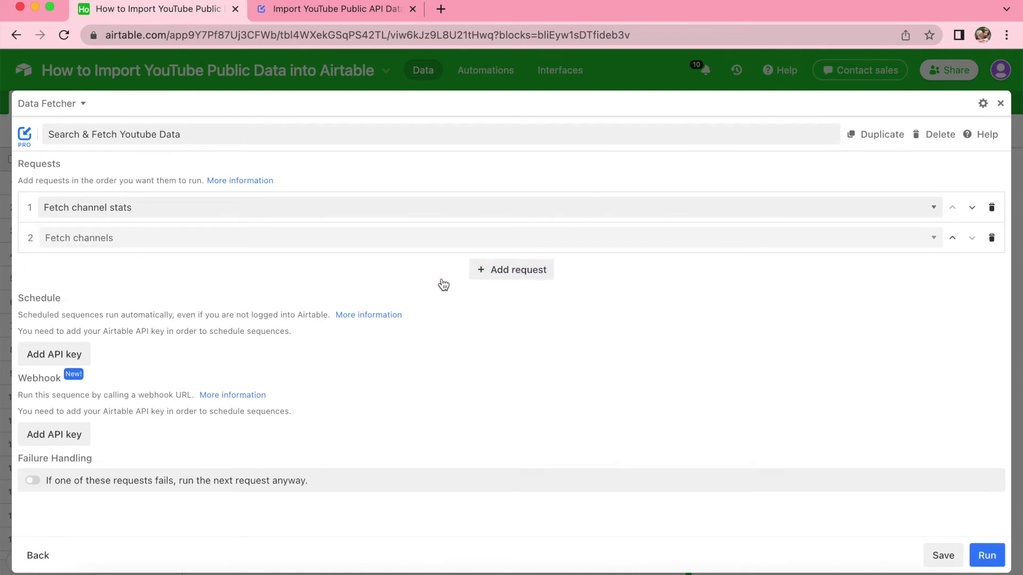
click(934, 555)
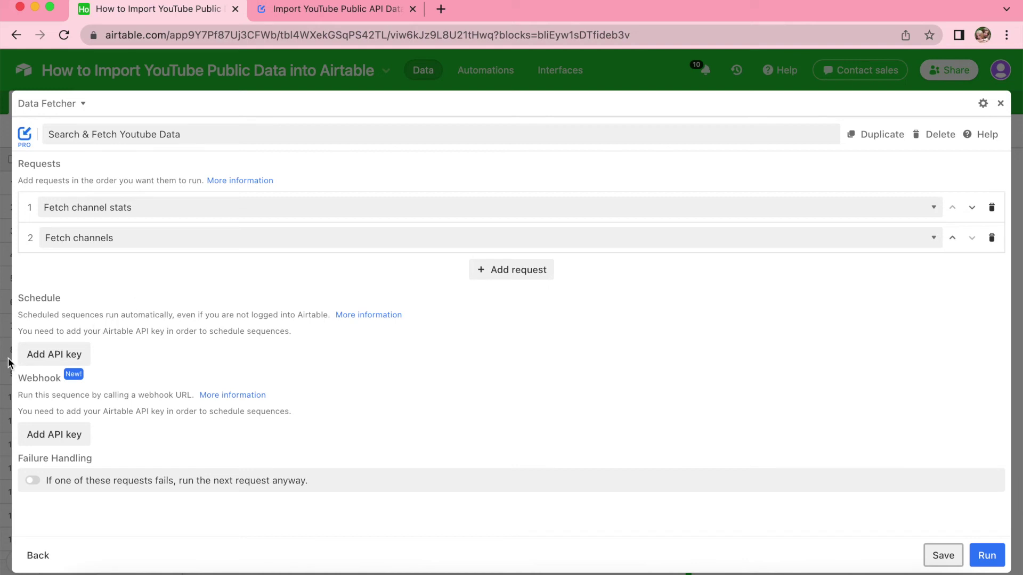
Step: Generate an API key on the Airtable account page and save it in the sequence's Airtable API key field to enable scheduling
click(61, 357)
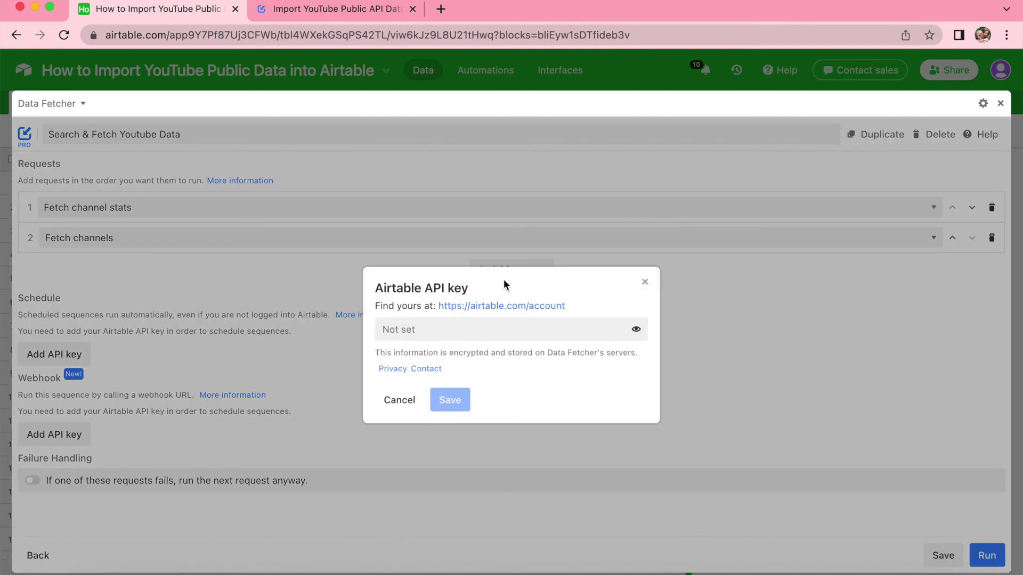
click(491, 307)
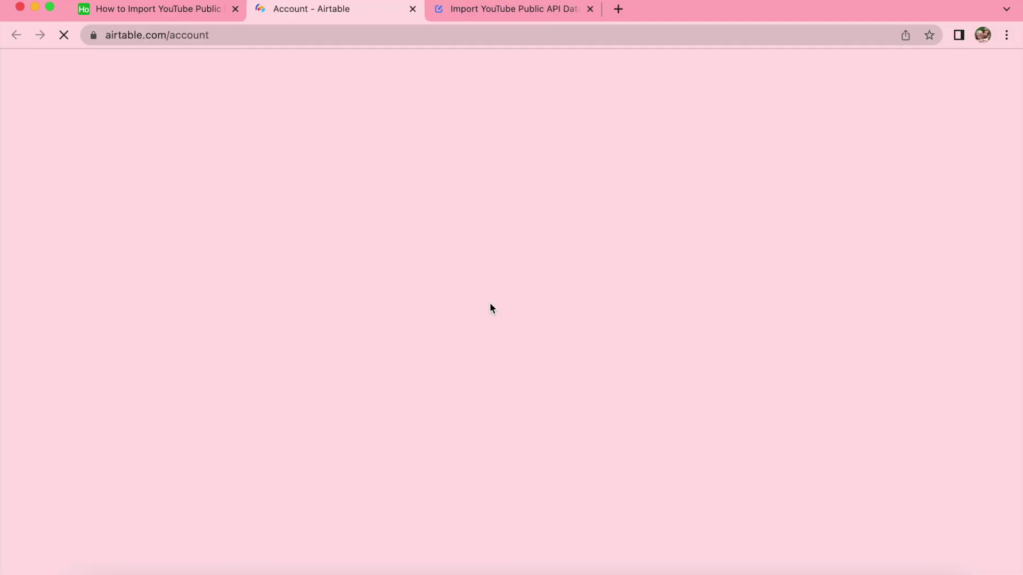
scroll(490, 308, down, 5)
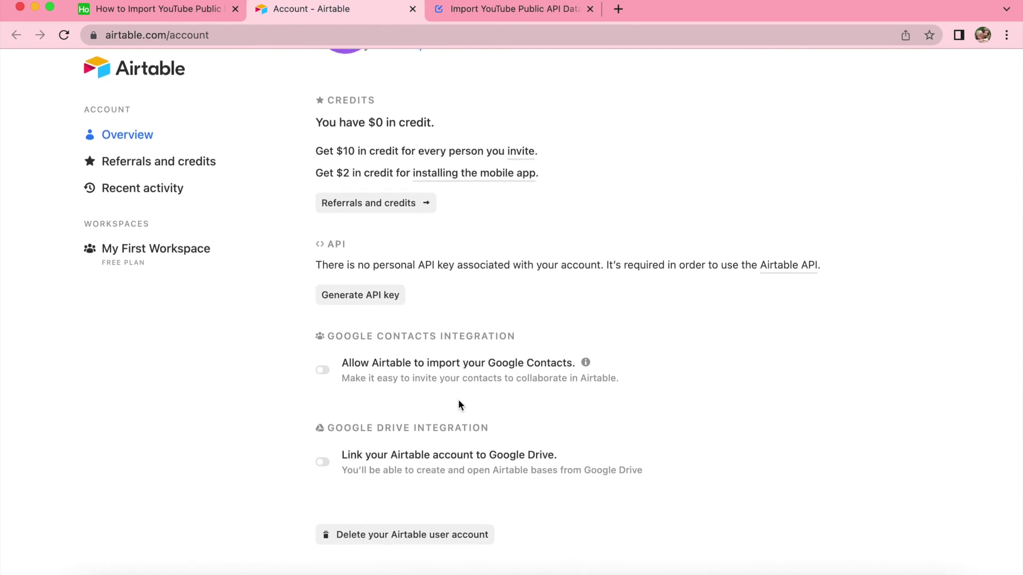
click(368, 301)
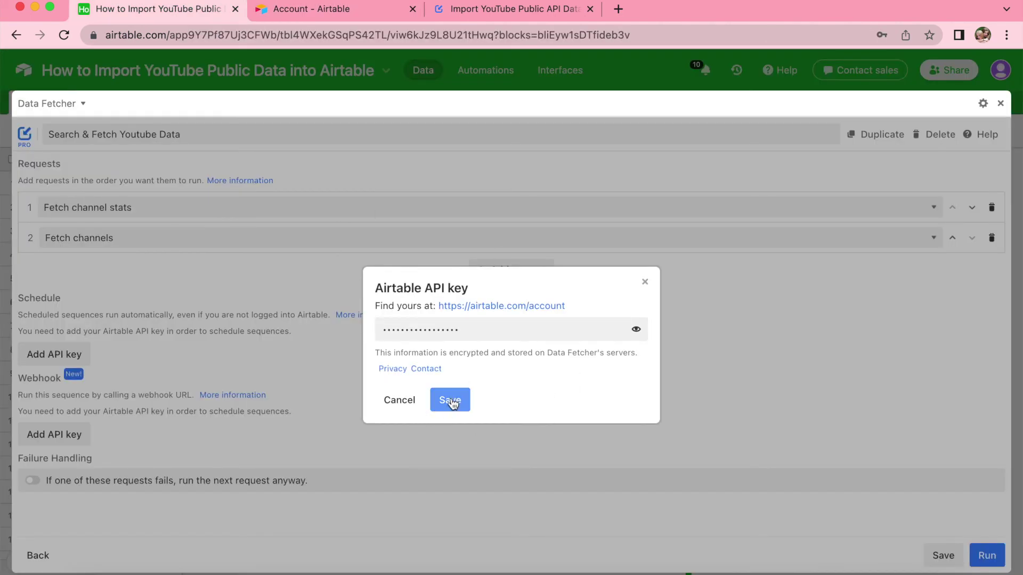
click(450, 400)
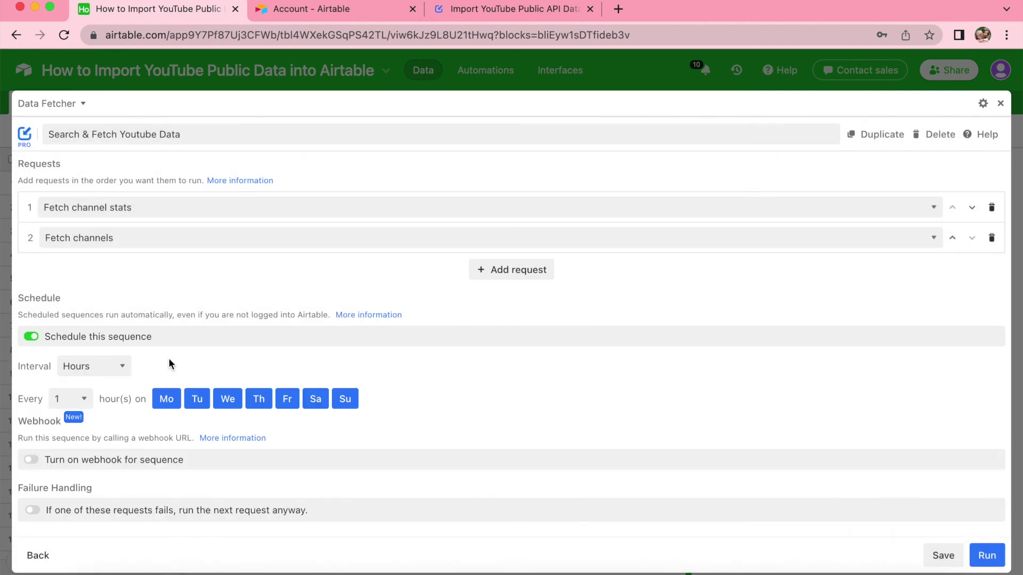
Step: Check the schedule's interval options, keep it at every 1 hour on all seven days, and save the sequence
click(108, 366)
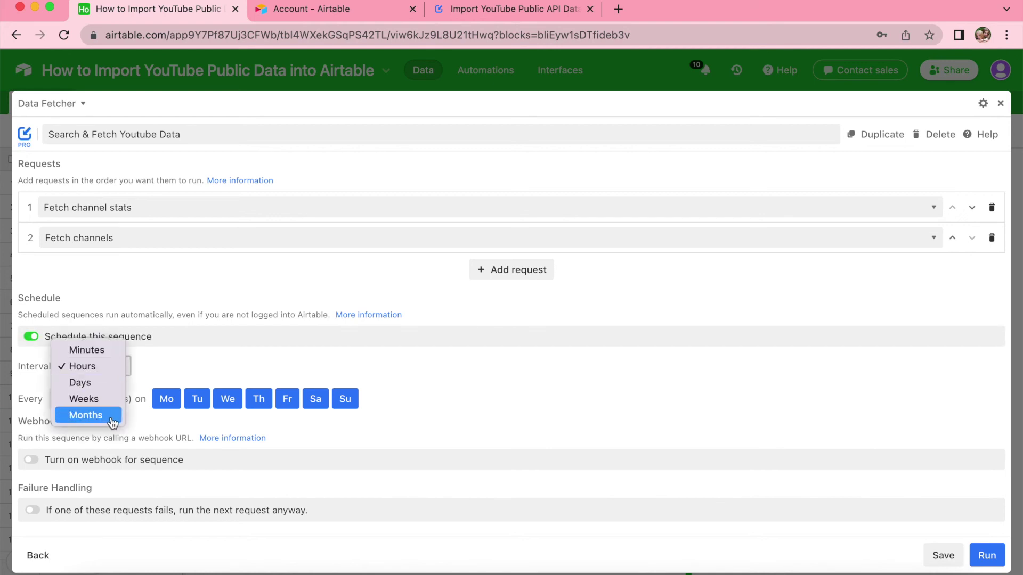
click(180, 375)
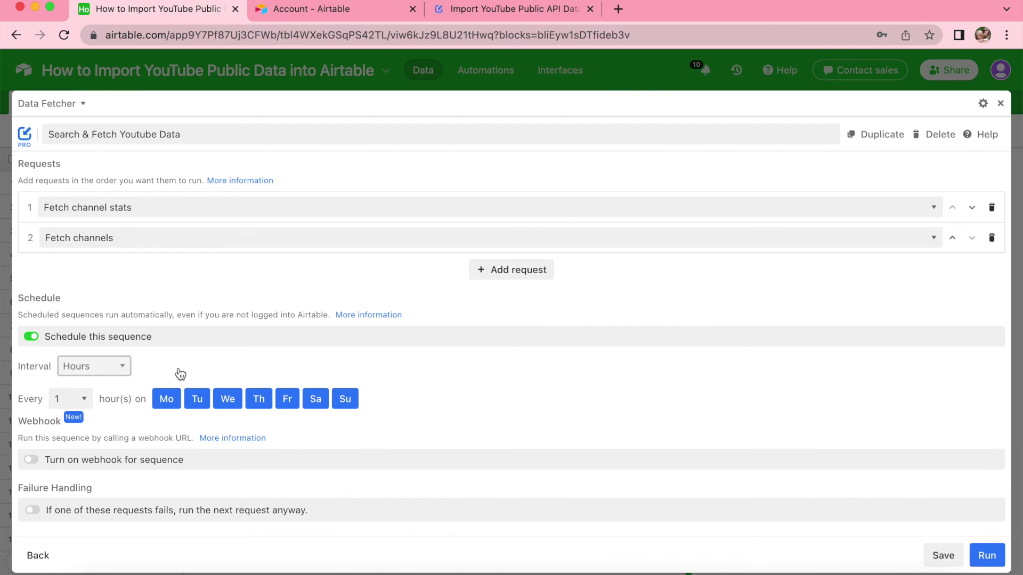
click(155, 400)
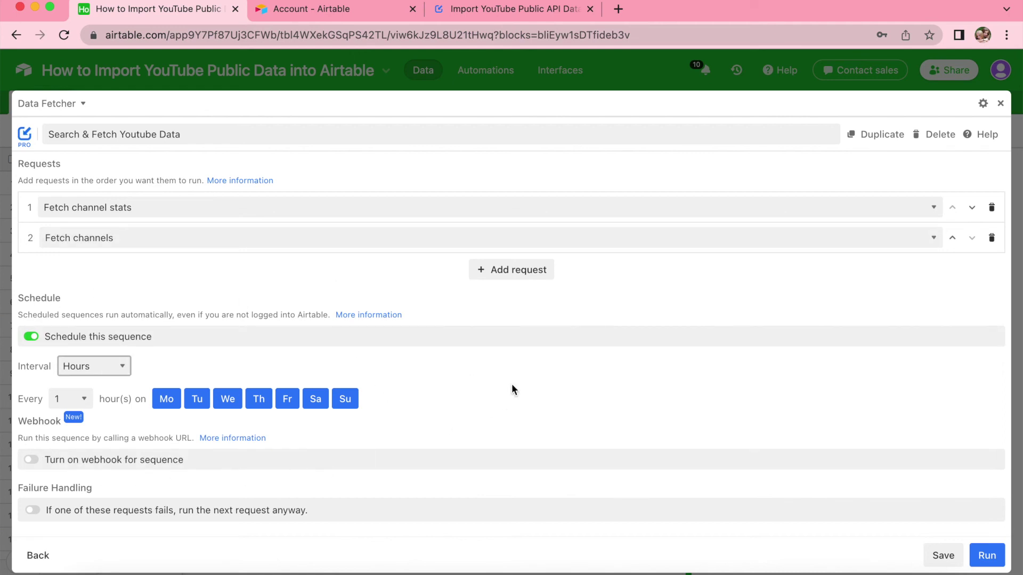
click(942, 562)
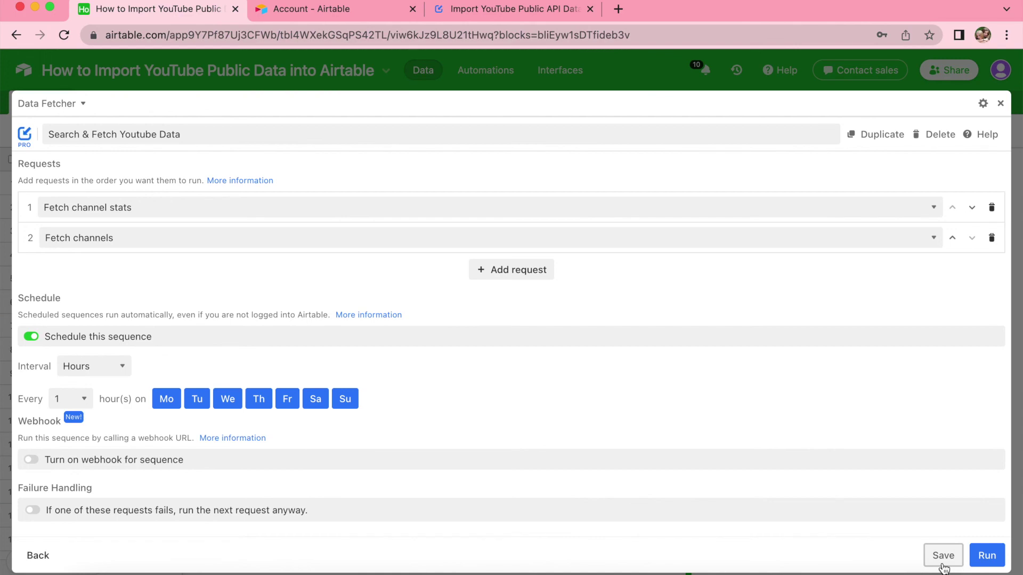
Step: Close the fullscreen Data Fetcher extension and hide the extensions to view the whole table
click(1001, 105)
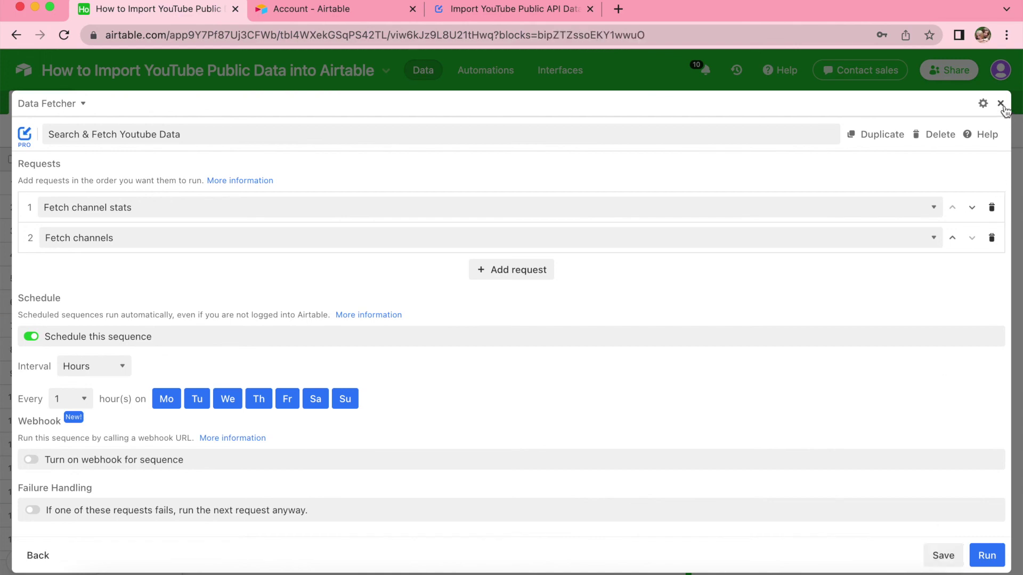
click(1002, 104)
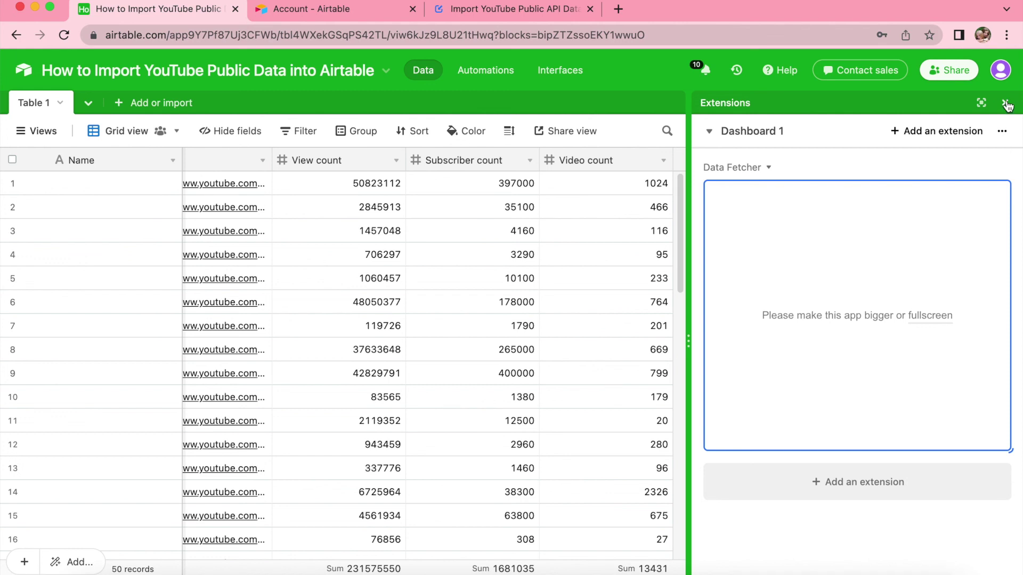
click(1006, 107)
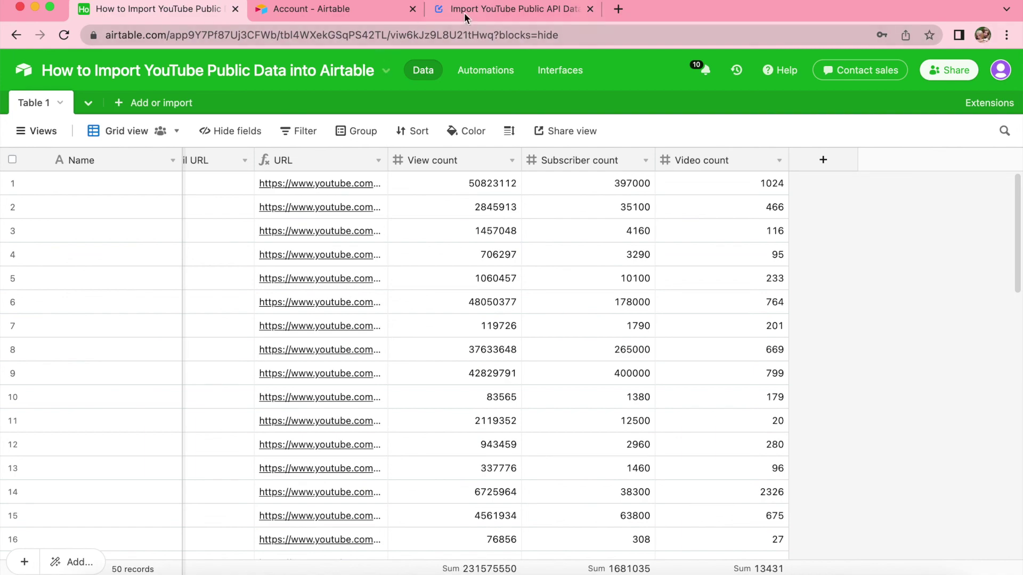
Step: View the introduction of the Data Fetcher blog guide on importing YouTube data, then return to the Airtable base
click(494, 10)
scroll(305, 212, up, 20)
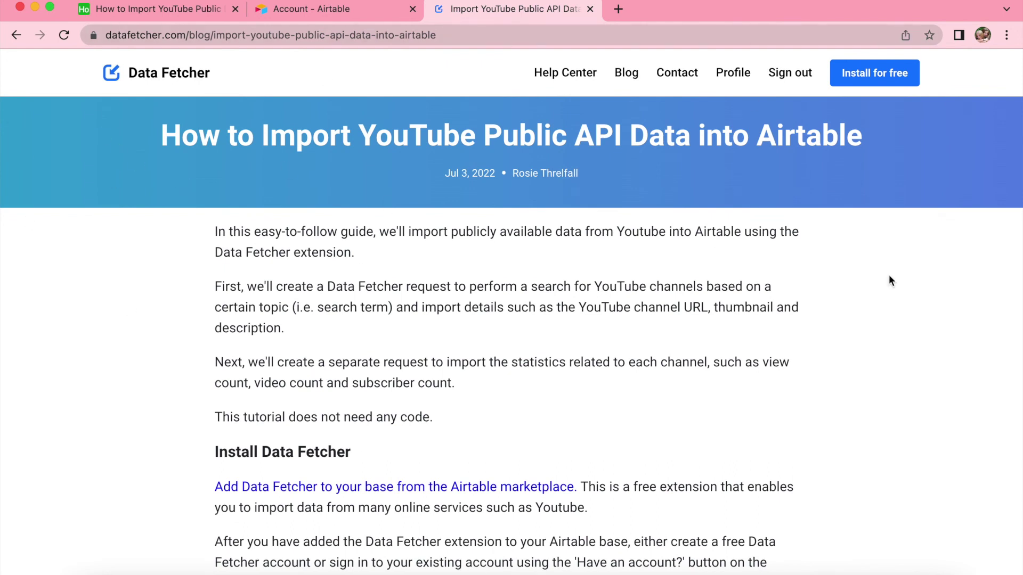
scroll(761, 356, down, 2)
scroll(761, 356, up, 2)
click(194, 7)
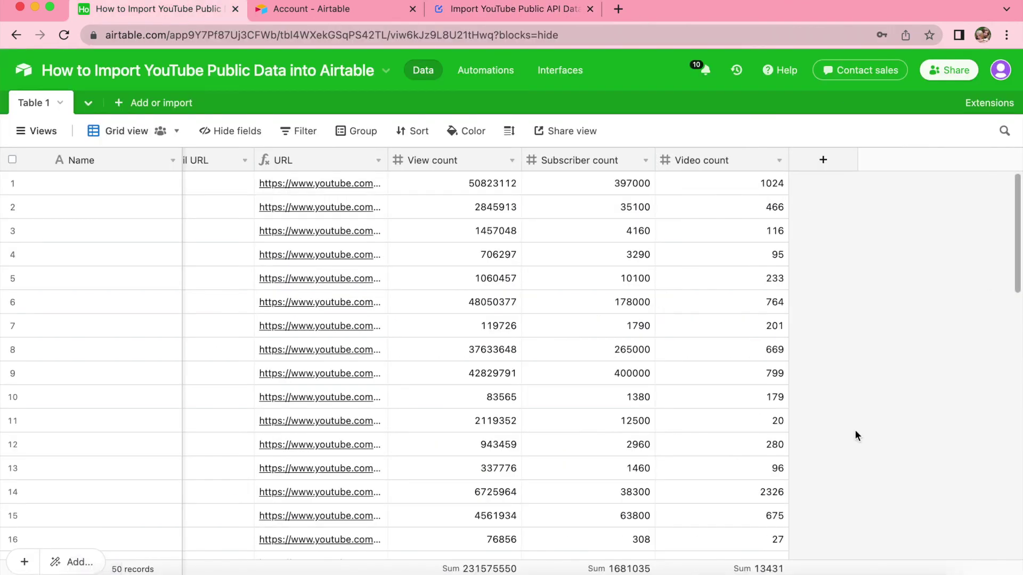